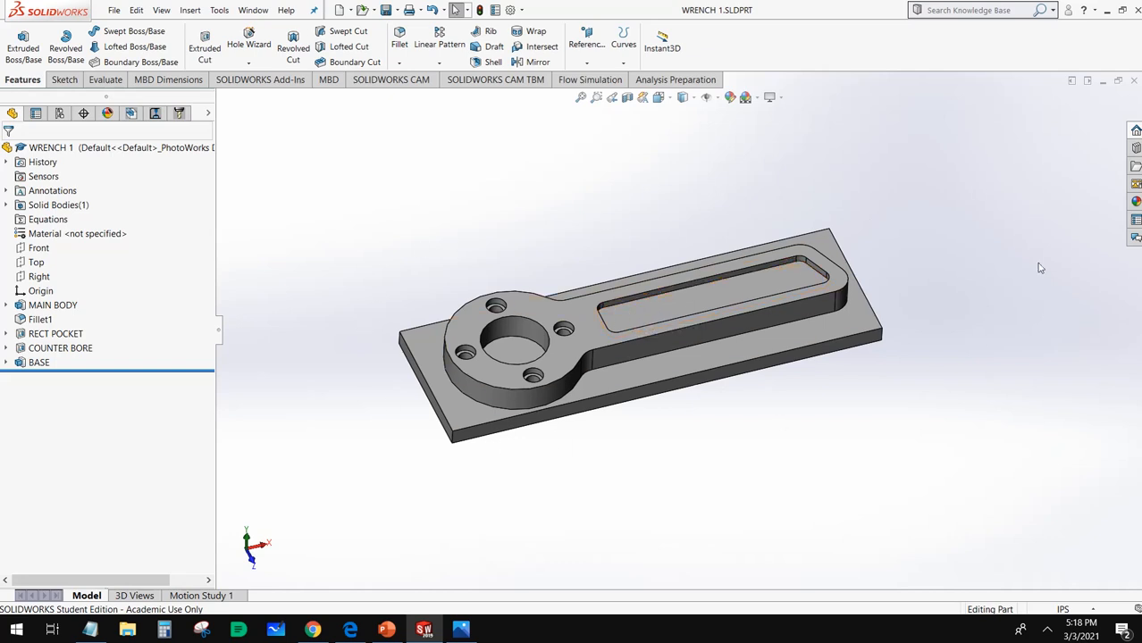
# Examine the wrench part and its base plate from above, from the side and from underneath.
pyautogui.moveTo(888, 225)
pyautogui.mouseDown(button='middle')
pyautogui.moveTo(786, 268)
pyautogui.moveTo(557, 313)
pyautogui.moveTo(630, 394)
pyautogui.moveTo(622, 277)
pyautogui.moveTo(658, 305)
pyautogui.mouseUp(button='middle')
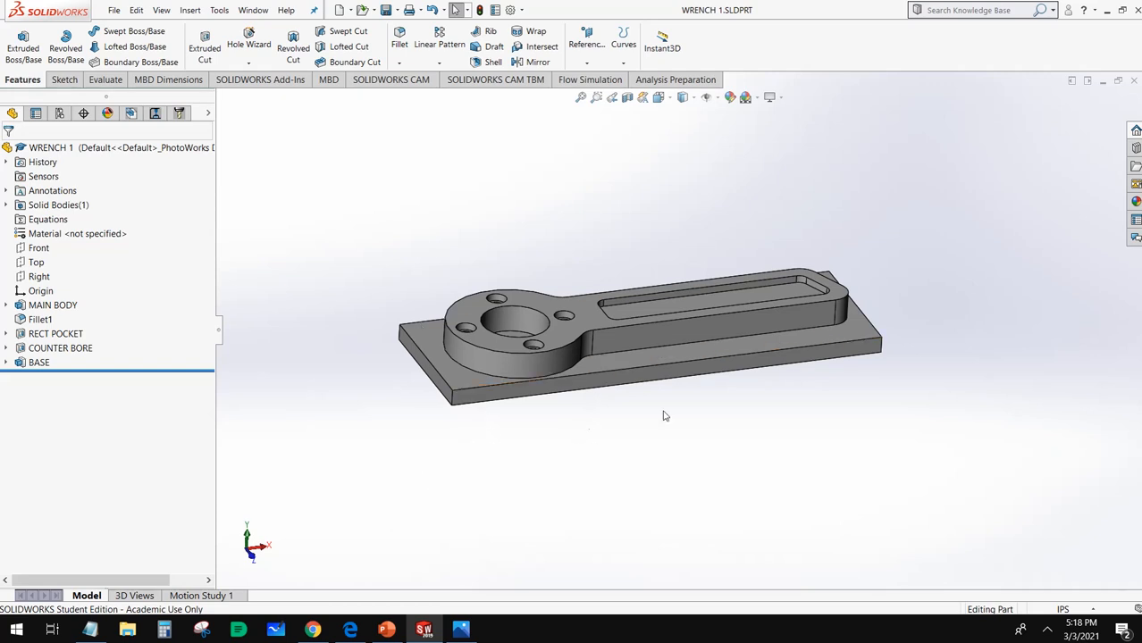
pyautogui.moveTo(623, 371); pyautogui.dragTo(619, 424, button='middle')
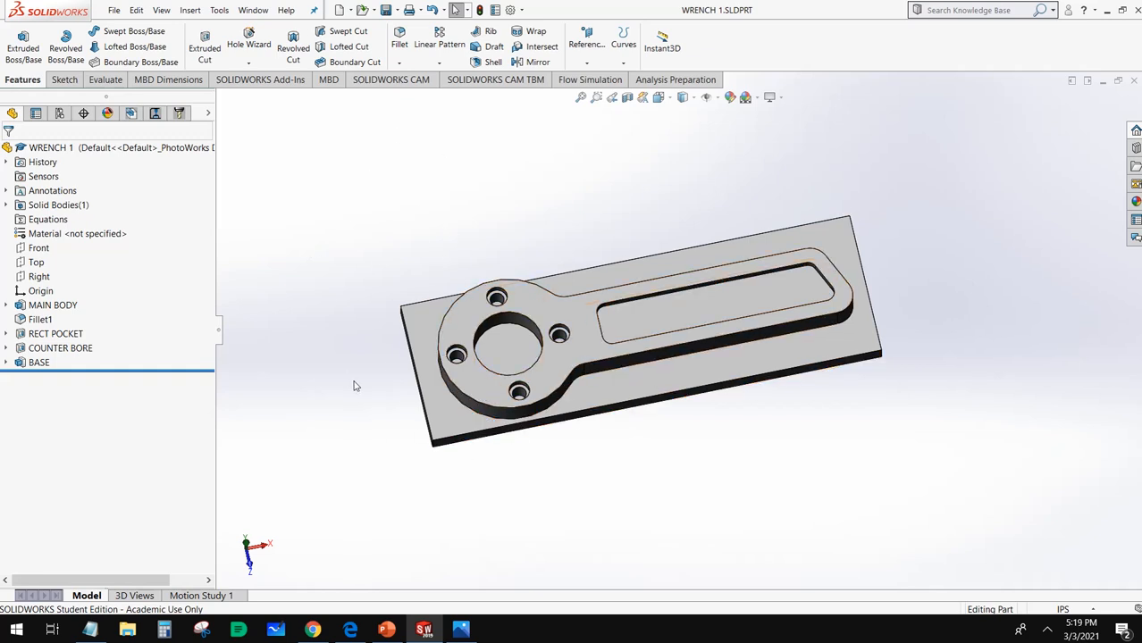
pyautogui.moveTo(627, 384); pyautogui.dragTo(630, 364, button='middle')
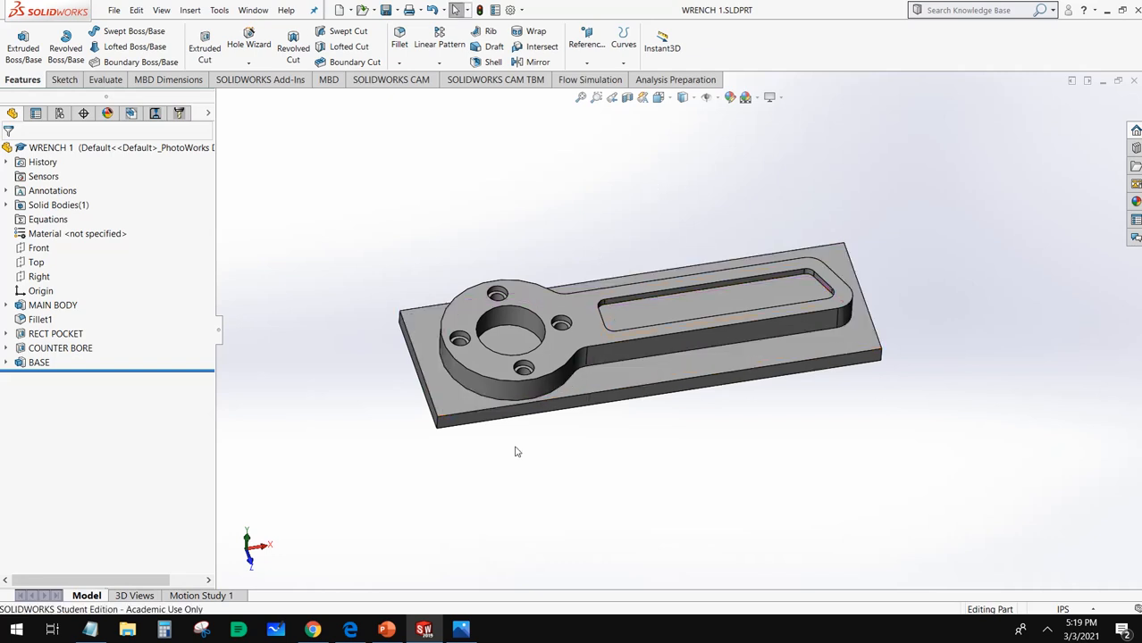
pyautogui.moveTo(513, 451); pyautogui.dragTo(504, 335, button='middle')
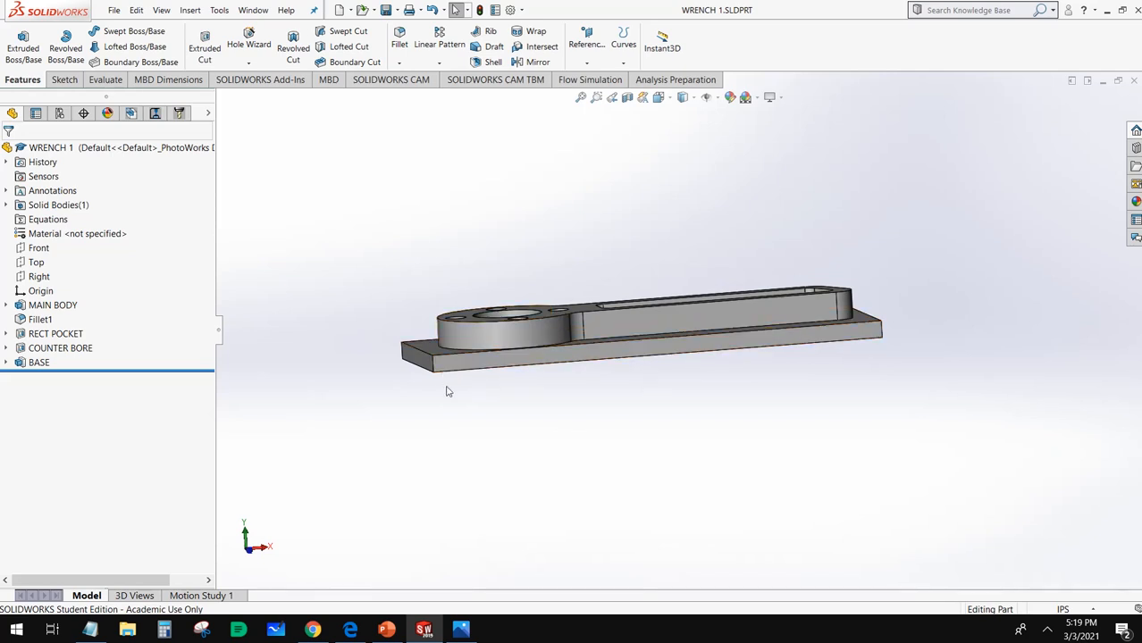
pyautogui.moveTo(447, 391); pyautogui.dragTo(457, 443, button='middle')
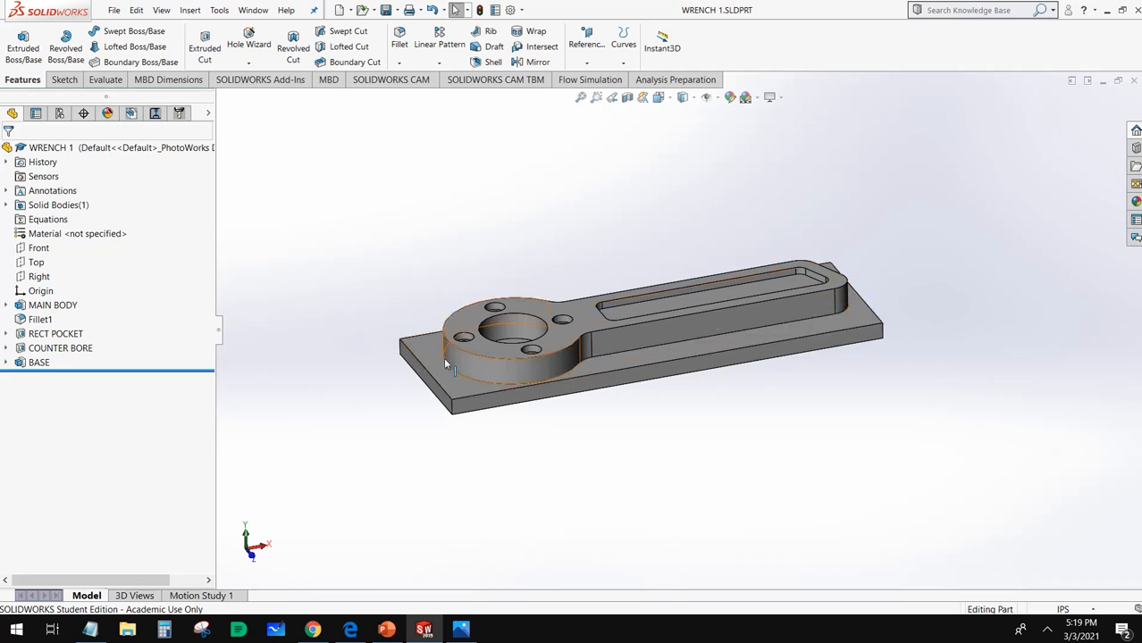
pyautogui.moveTo(640, 431); pyautogui.dragTo(615, 297, button='middle')
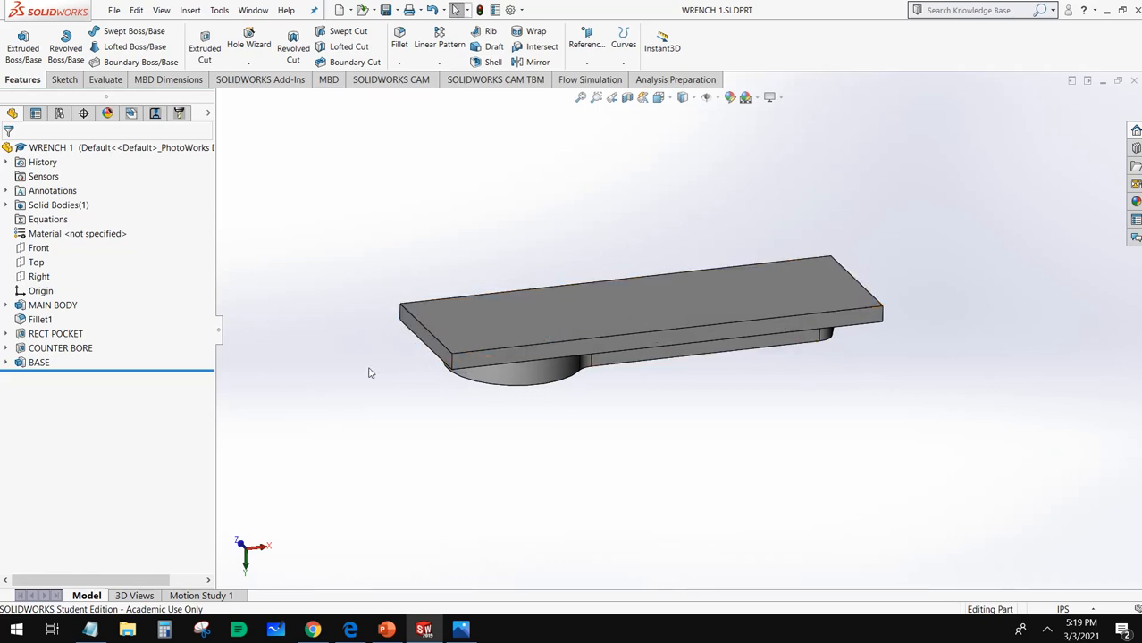
pyautogui.moveTo(846, 331); pyautogui.dragTo(645, 108, button='middle')
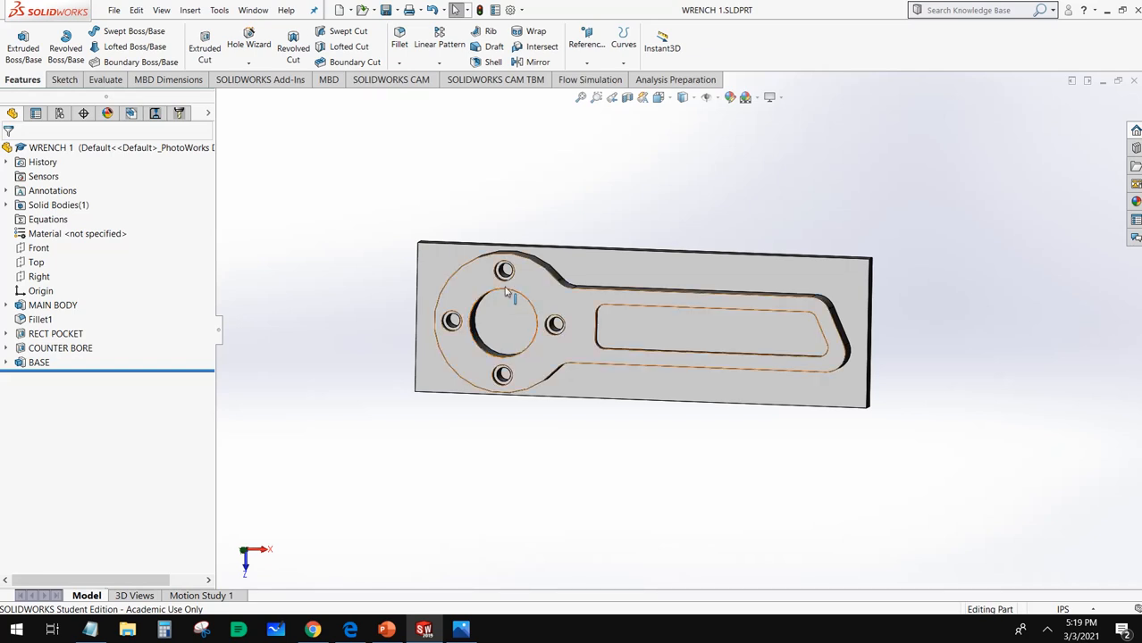
pyautogui.moveTo(549, 278); pyautogui.dragTo(578, 574, button='middle')
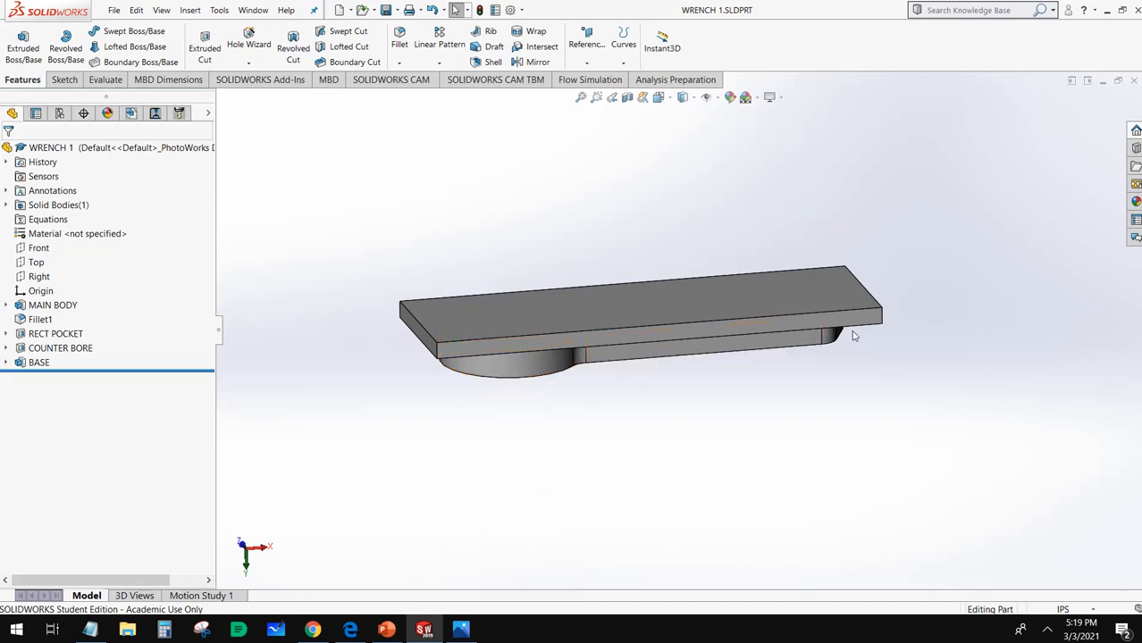
pyautogui.moveTo(606, 388); pyautogui.dragTo(588, 334, button='middle')
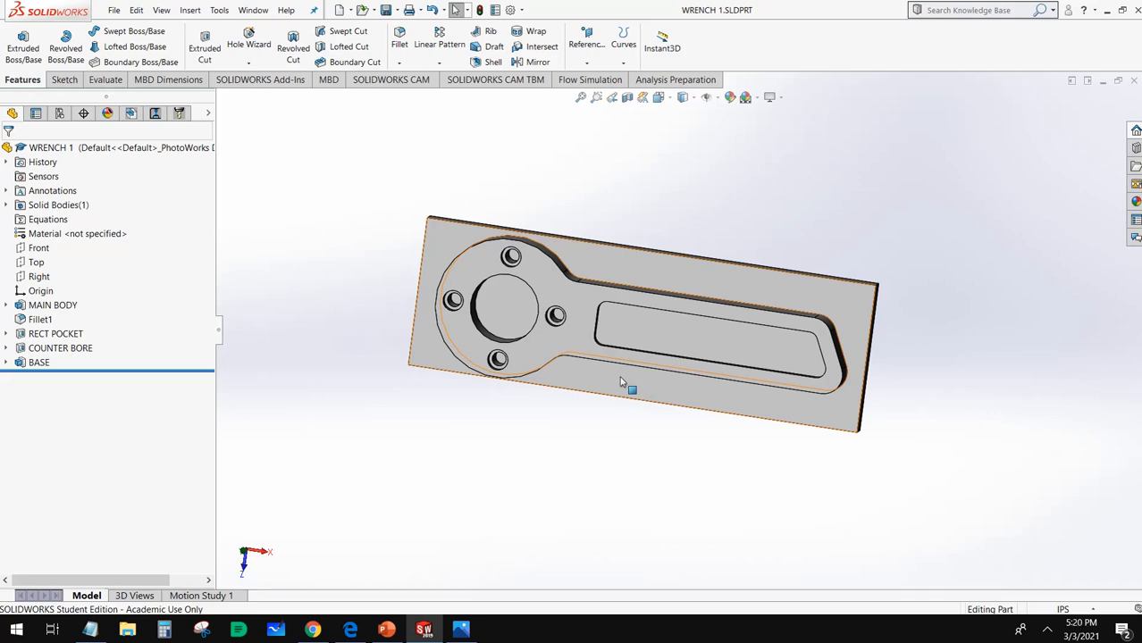
pyautogui.moveTo(619, 386); pyautogui.dragTo(651, 387, button='middle')
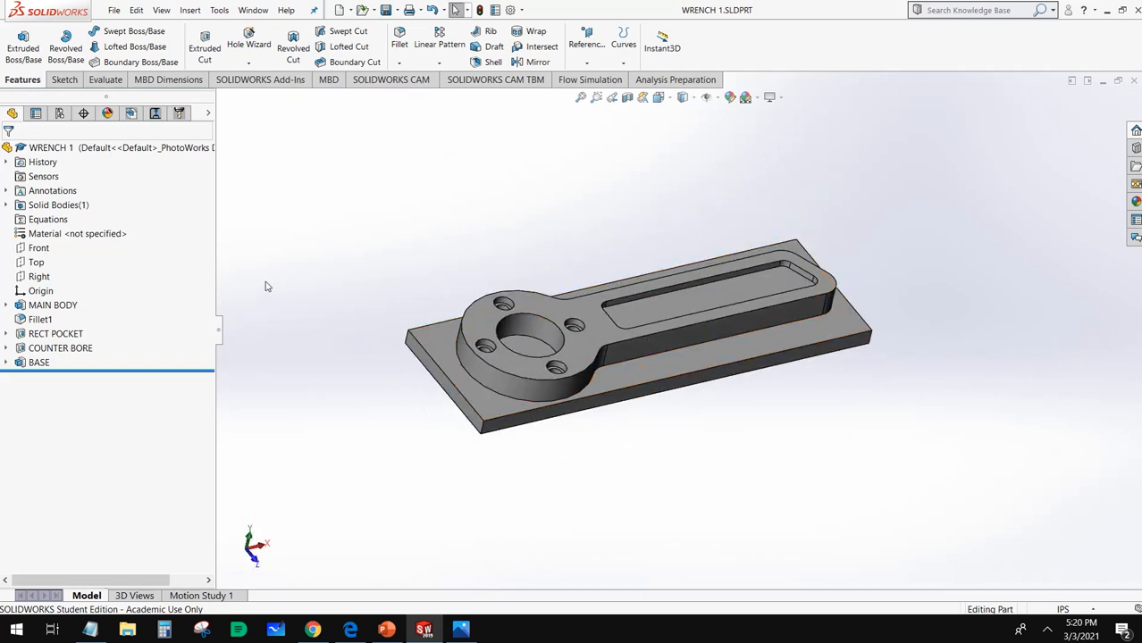
# Open the SOLIDWORKS CAM machine definition and set Mill - Inch as the active machine.
pyautogui.click(384, 80)
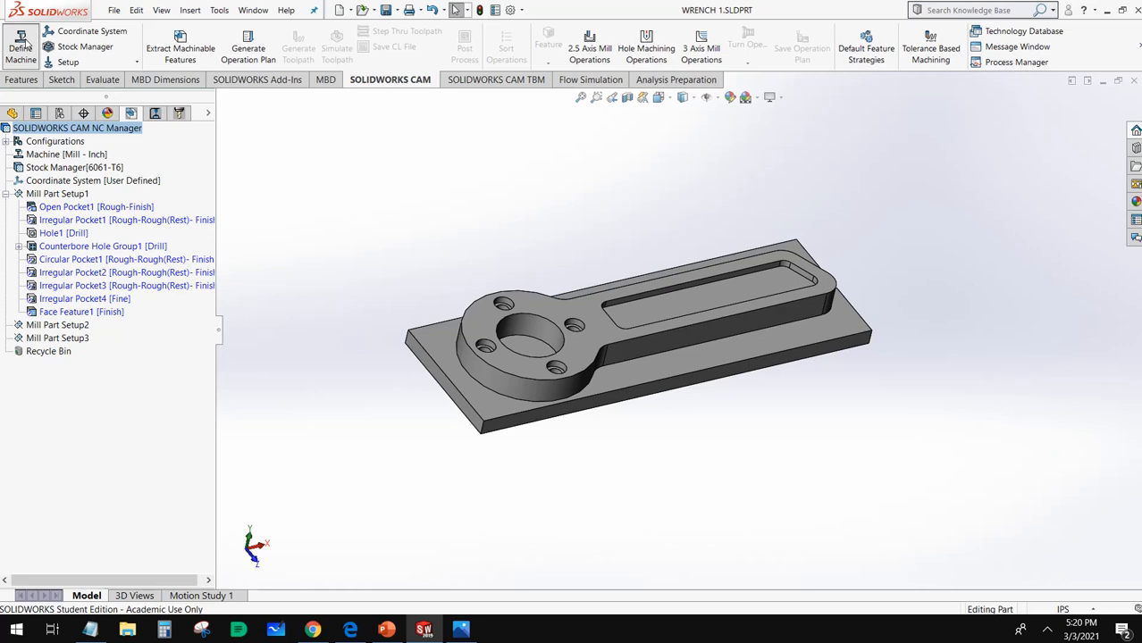
pyautogui.click(24, 46)
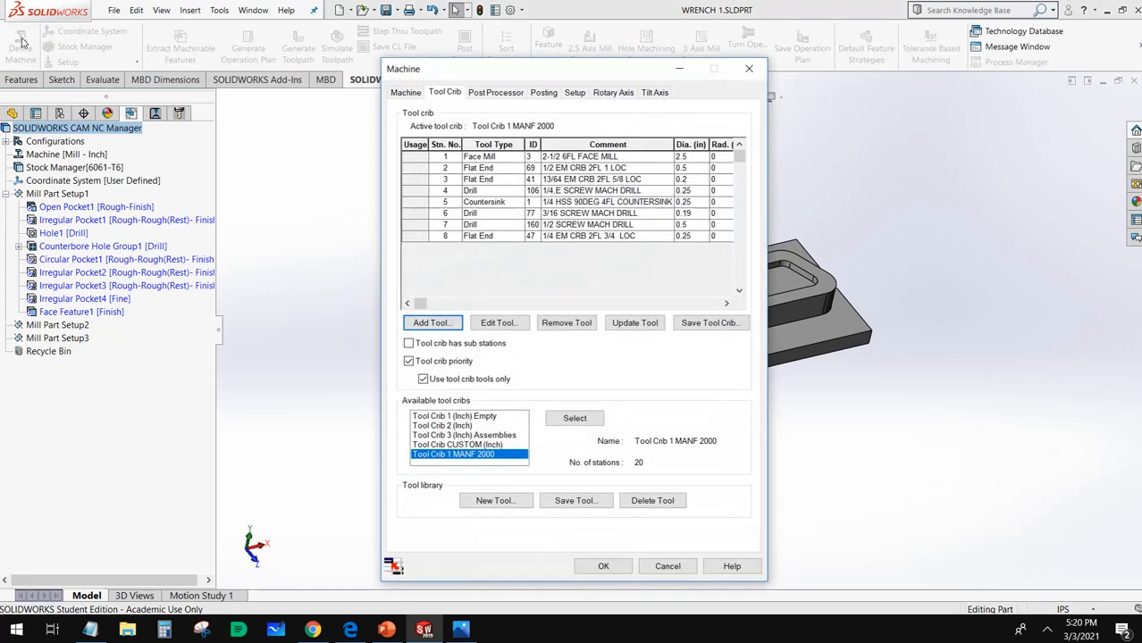
pyautogui.click(403, 93)
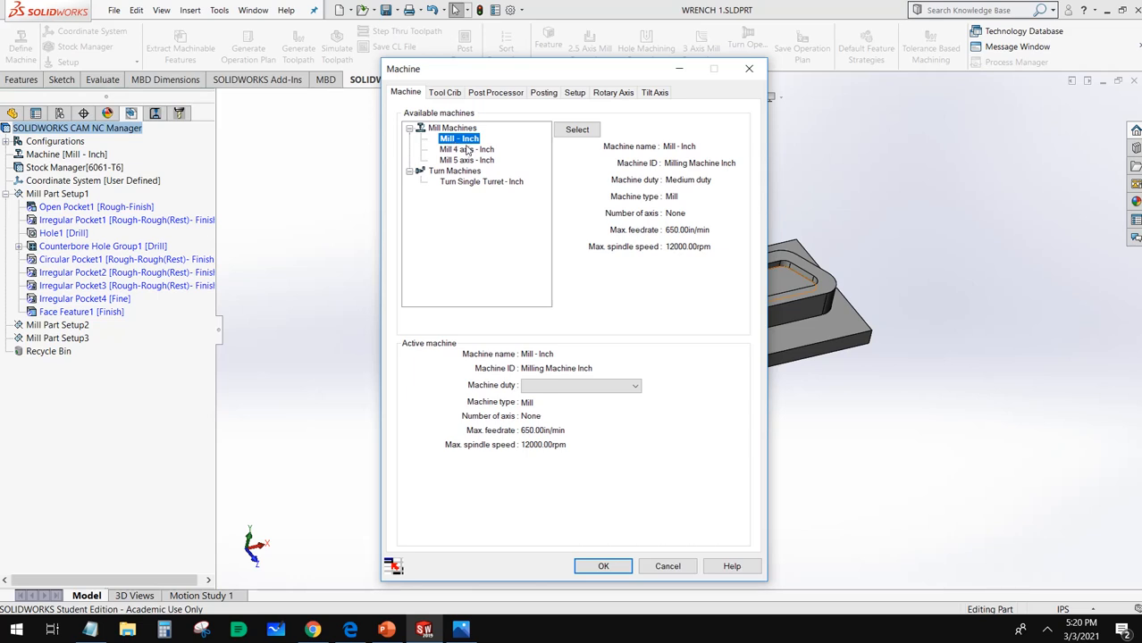
pyautogui.click(575, 131)
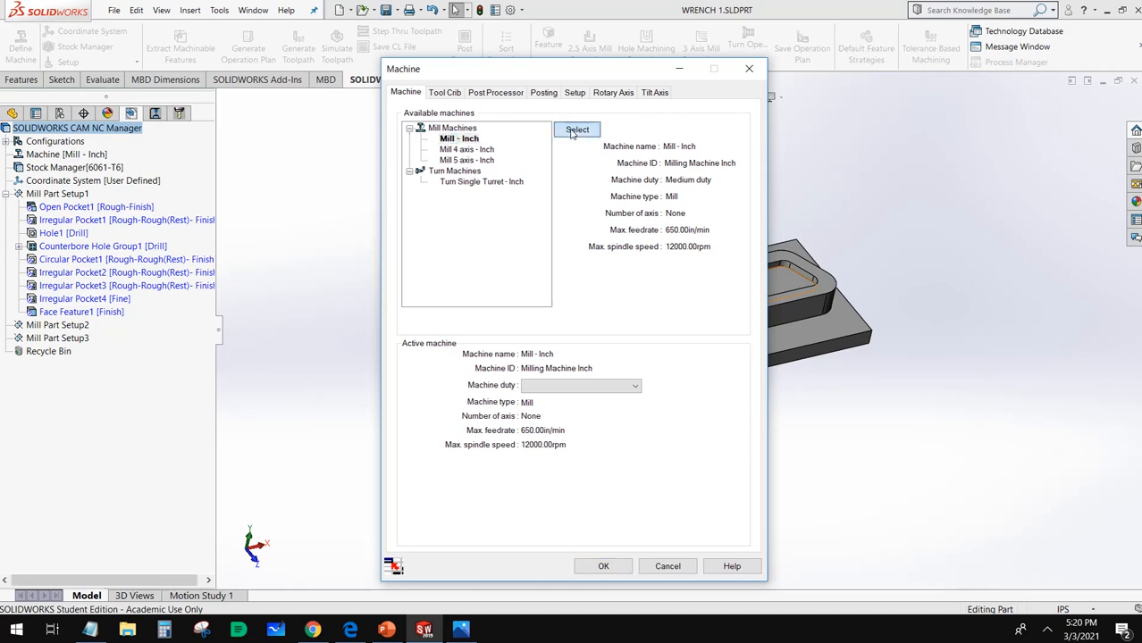
# Look through the available tool cribs and make Tool Crib 1 (Inch) Empty the active crib.
pyautogui.click(446, 94)
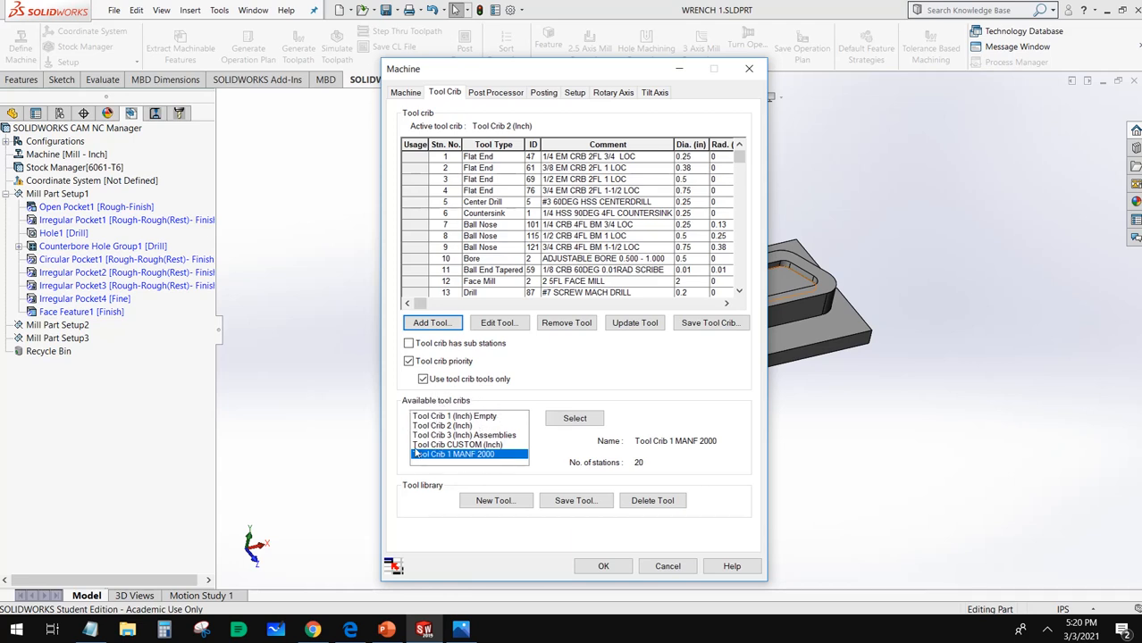
pyautogui.click(436, 417)
pyautogui.click(441, 426)
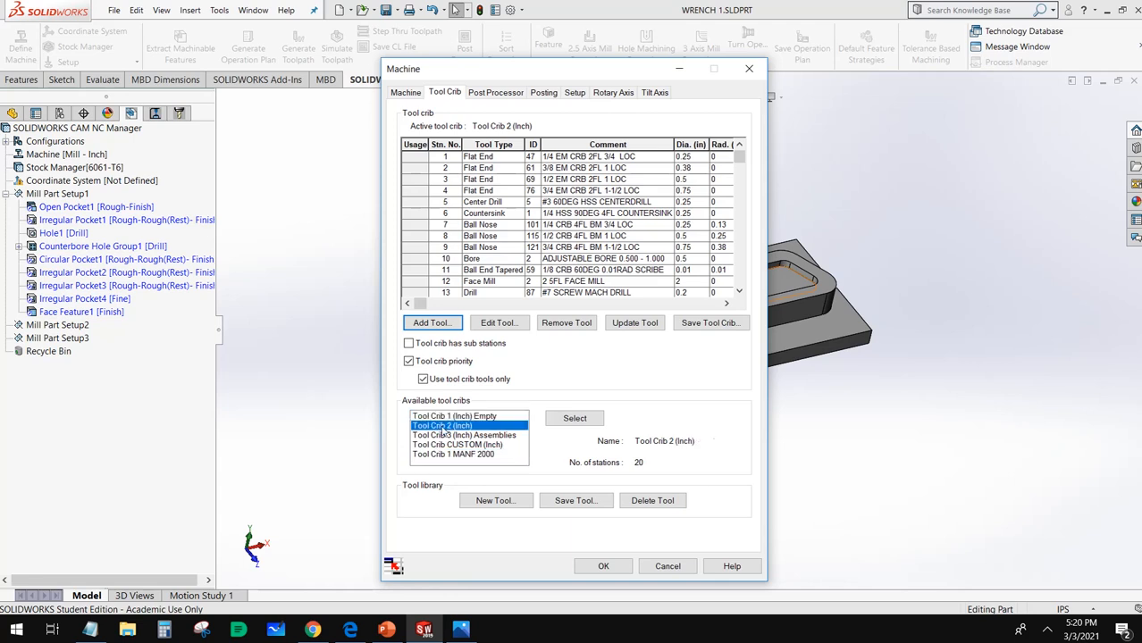
pyautogui.click(446, 435)
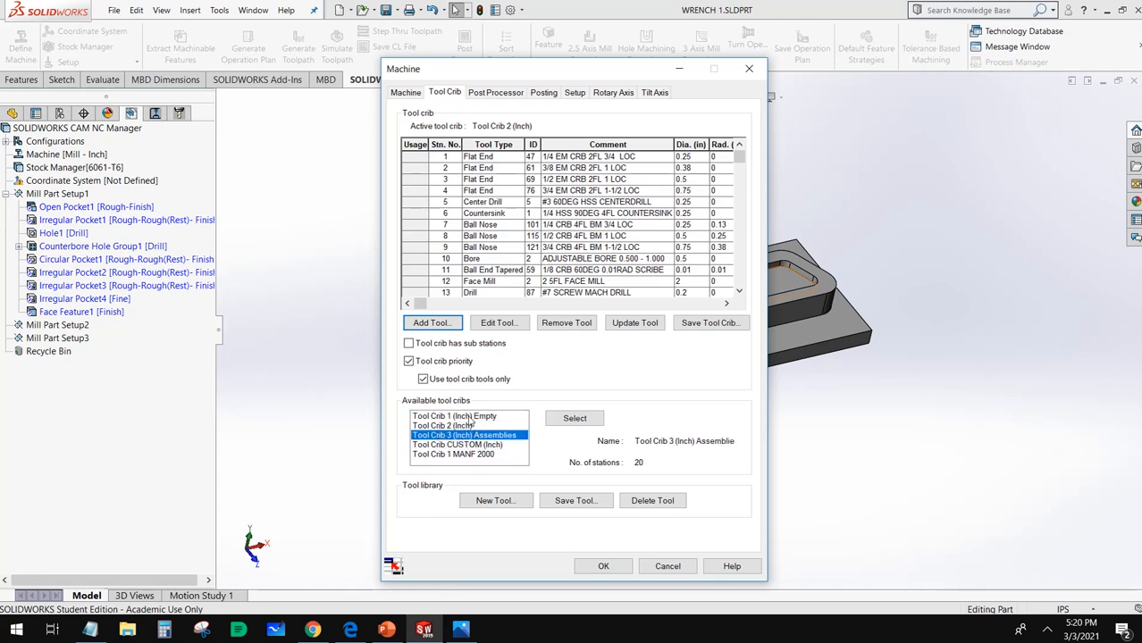
pyautogui.click(468, 416)
pyautogui.doubleClick(469, 425)
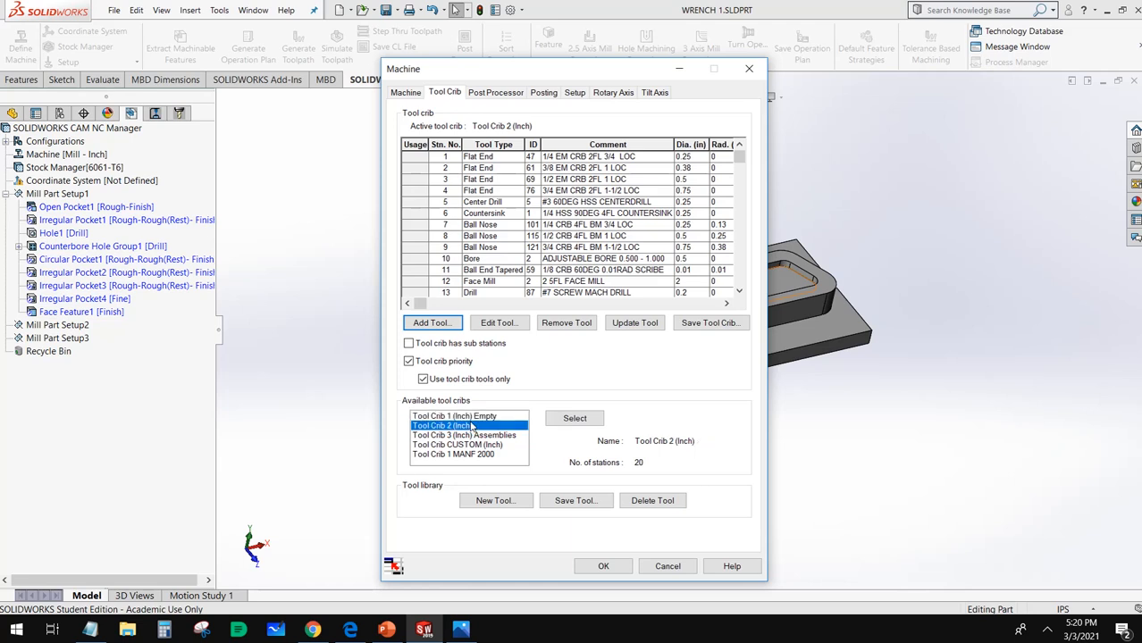
pyautogui.doubleClick(473, 416)
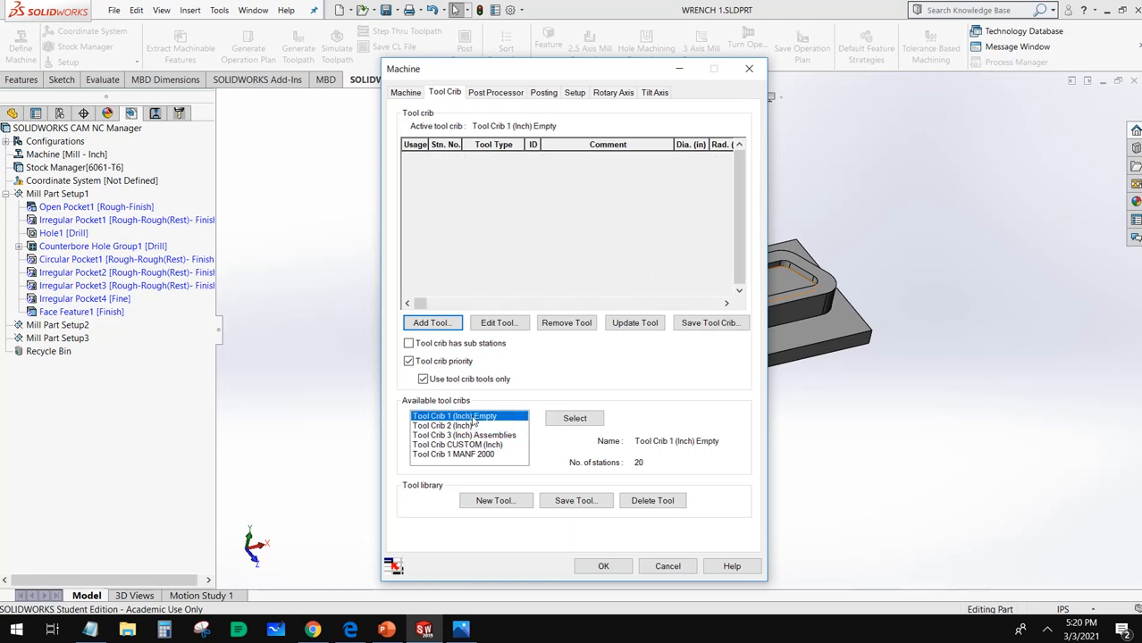
pyautogui.click(586, 420)
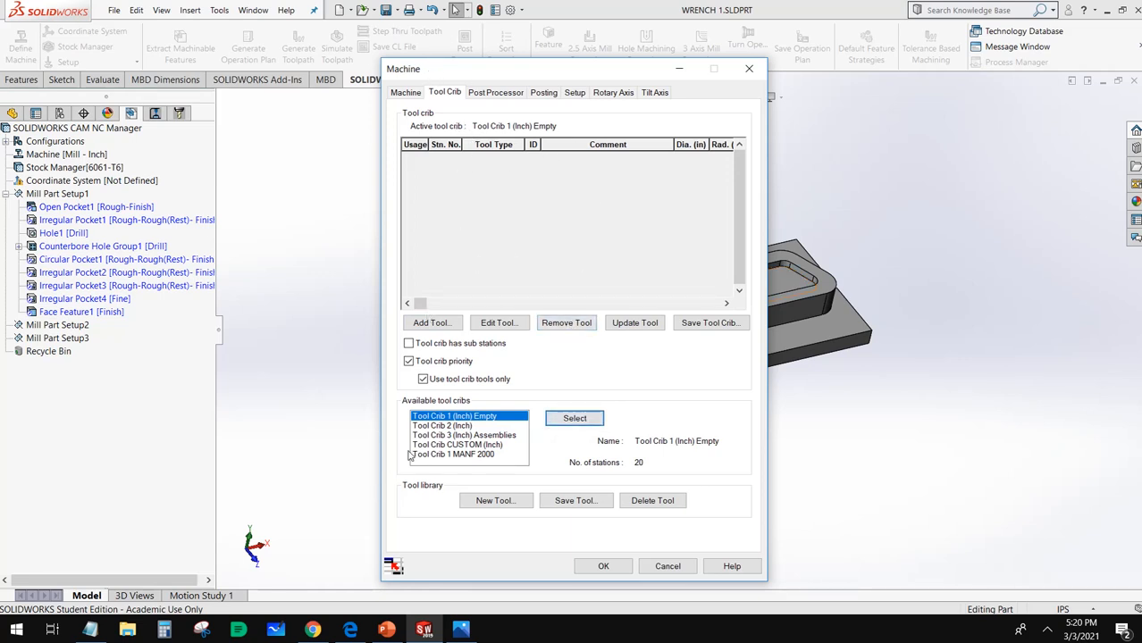
# Try removing the 1/4 ball nose, countersink and #3 center drill from Tool Crib 2 (Inch), and reload Tool Crib 1 (Inch) Empty.
pyautogui.click(433, 426)
pyautogui.doubleClick(432, 426)
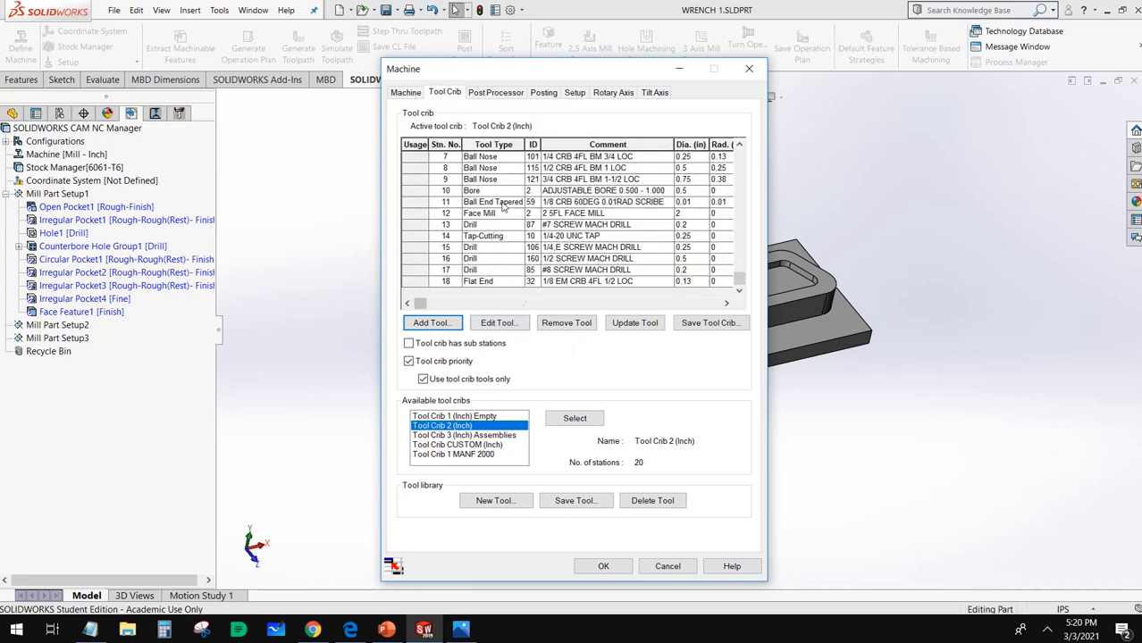
pyautogui.click(487, 158)
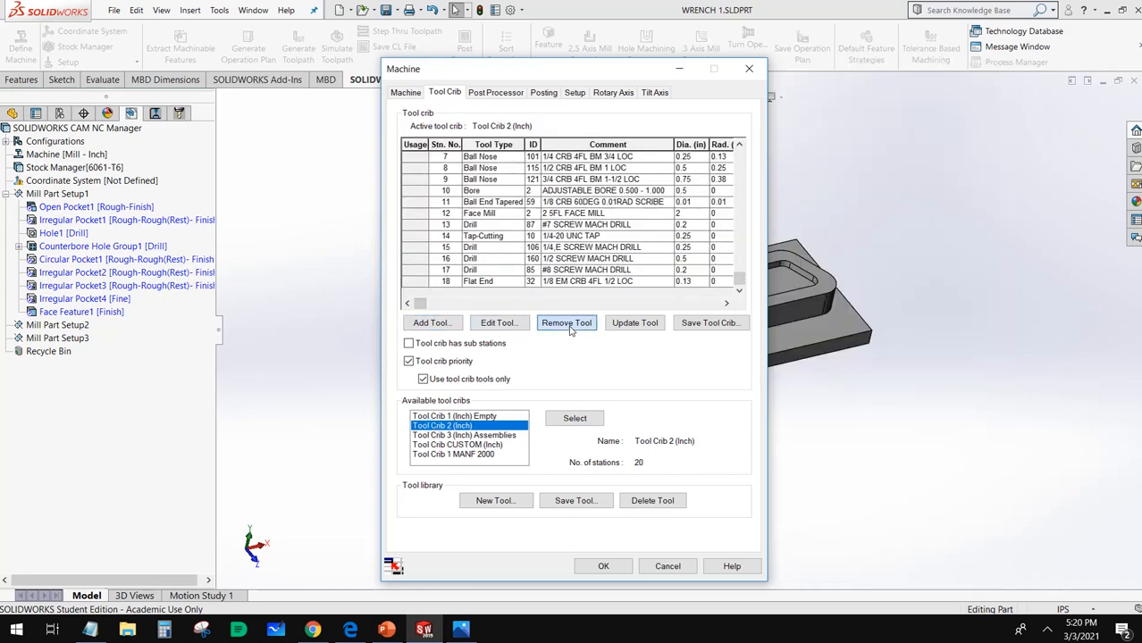
pyautogui.click(566, 323)
pyautogui.click(559, 324)
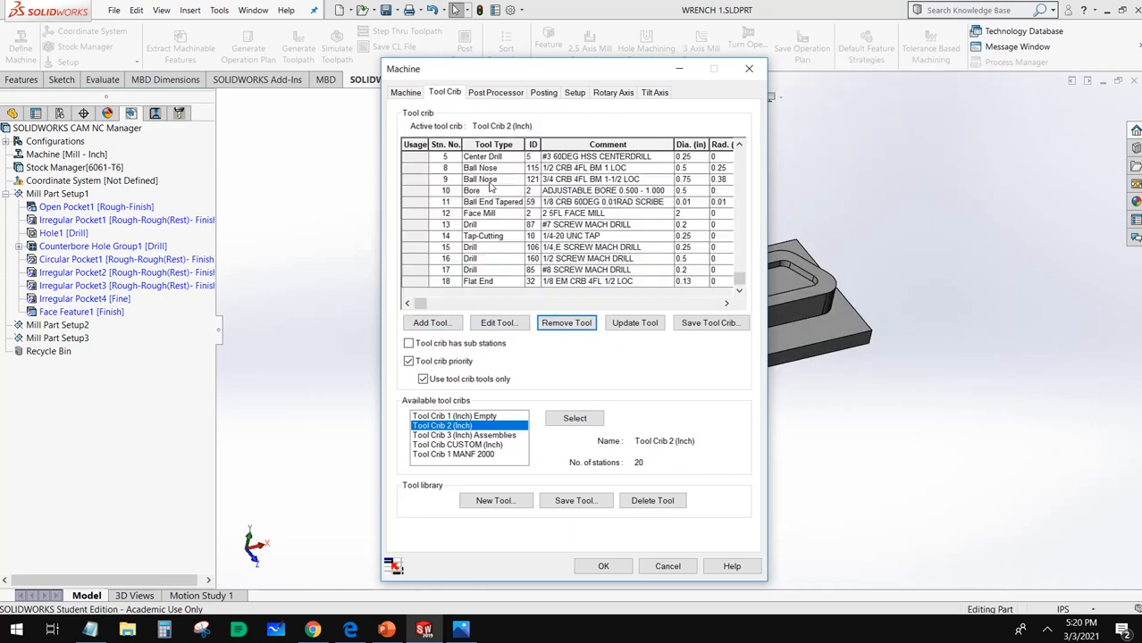
pyautogui.click(486, 158)
pyautogui.click(566, 323)
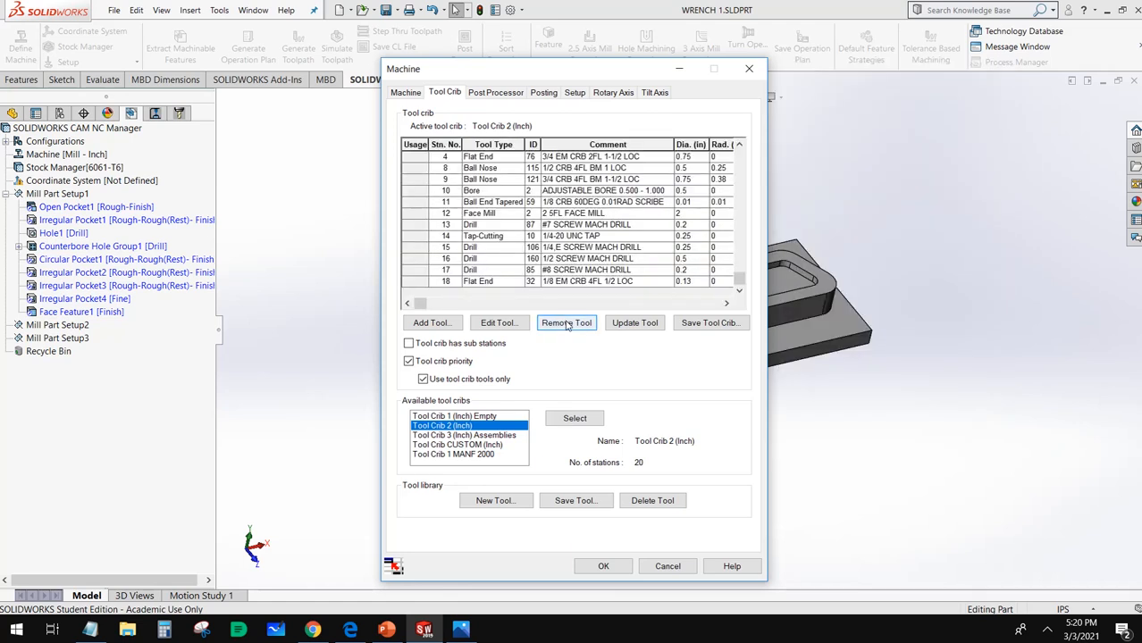
pyautogui.click(491, 418)
pyautogui.doubleClick(491, 417)
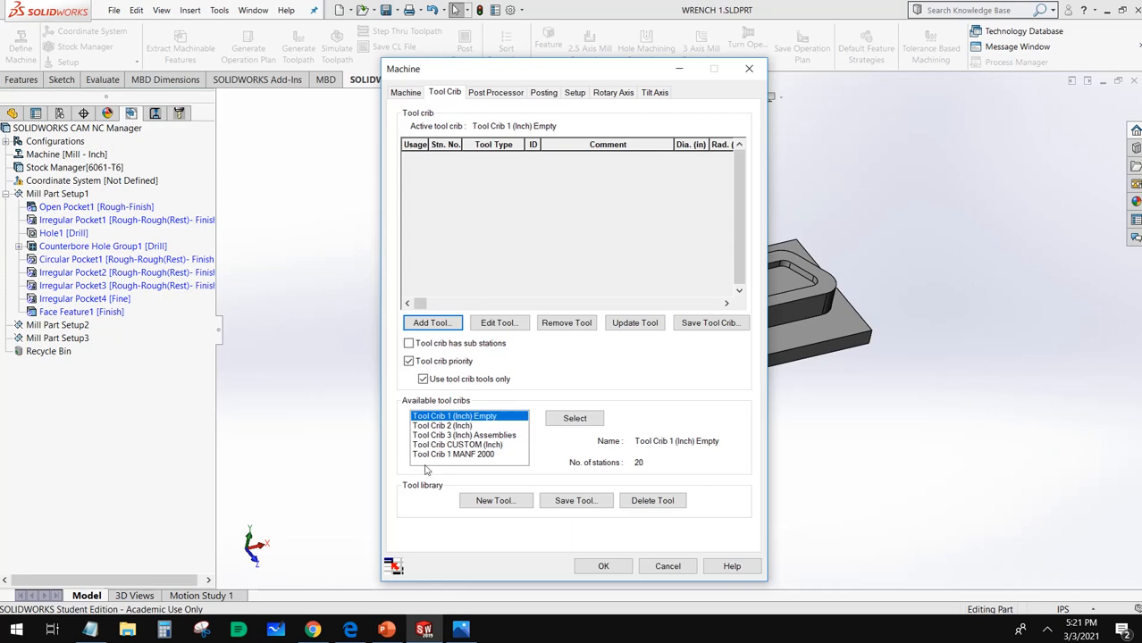
# Switch to Photos to consult the required tool list in Capture.PNG, narrowing its window, and return to the Machine dialog.
pyautogui.click(461, 630)
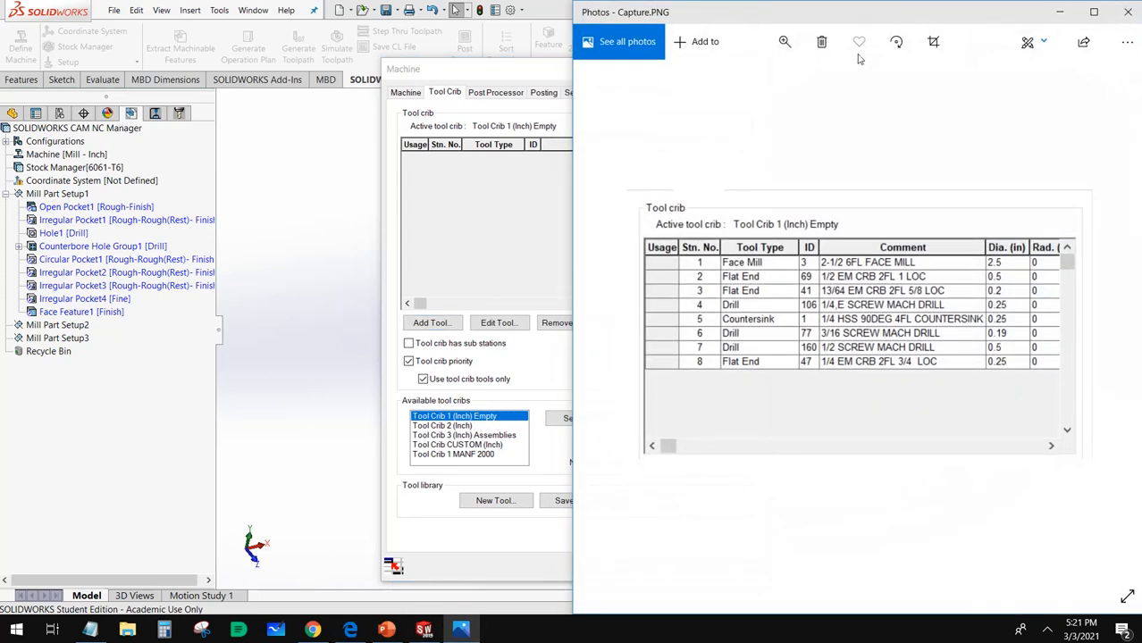
pyautogui.moveTo(574, 244); pyautogui.dragTo(661, 248)
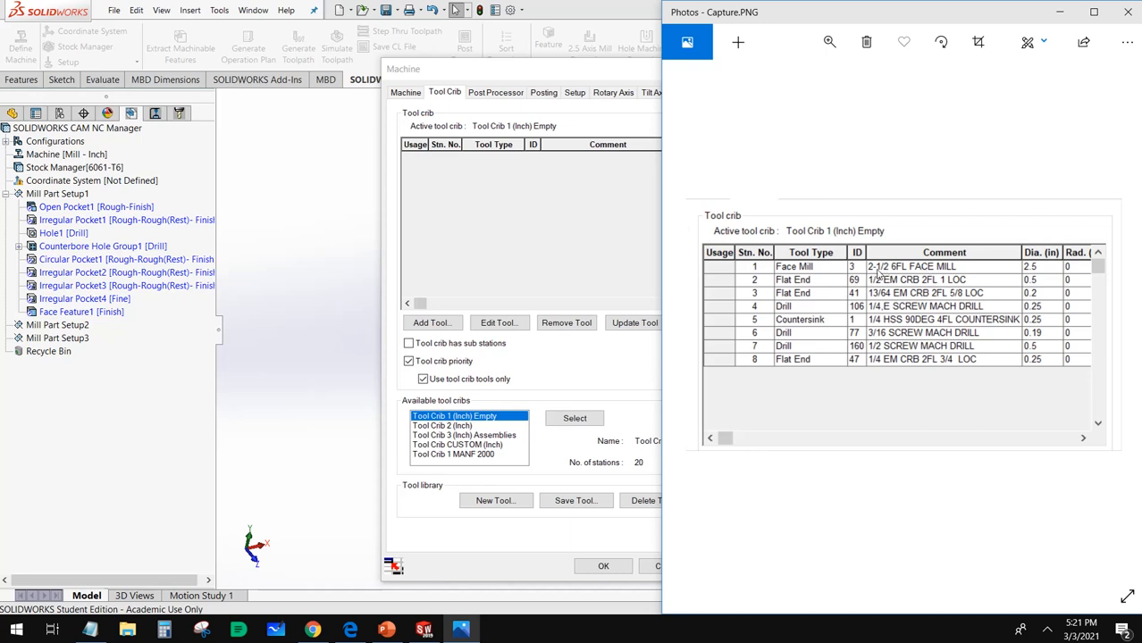
pyautogui.click(516, 263)
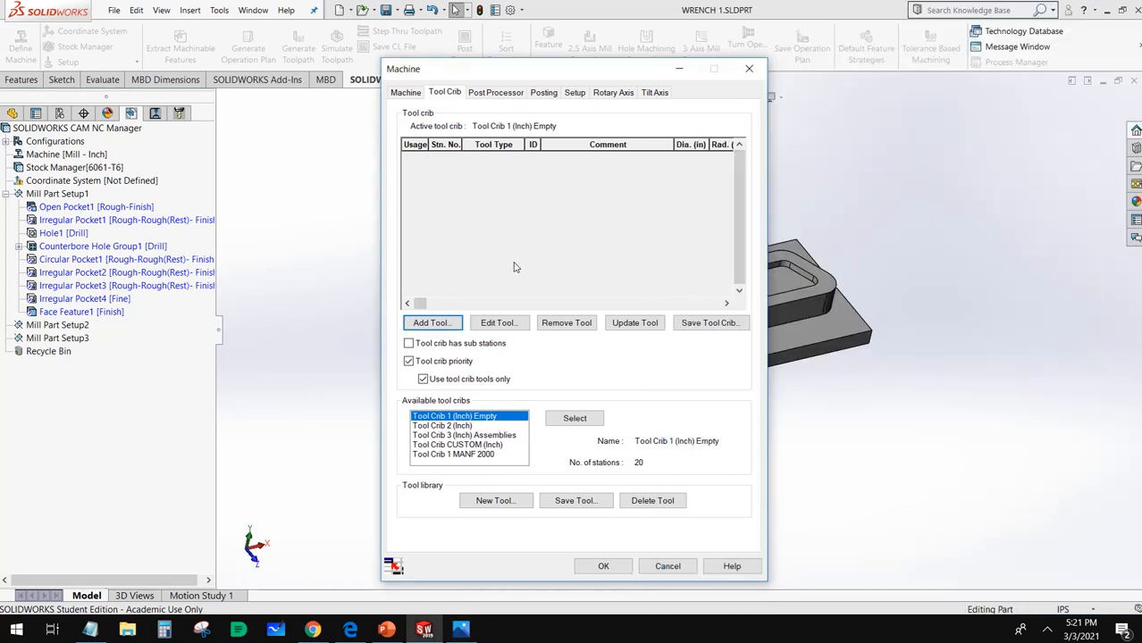
# Add the 2-1/2 face mill with ID 3 from the tool library to the empty crib.
pyautogui.click(438, 324)
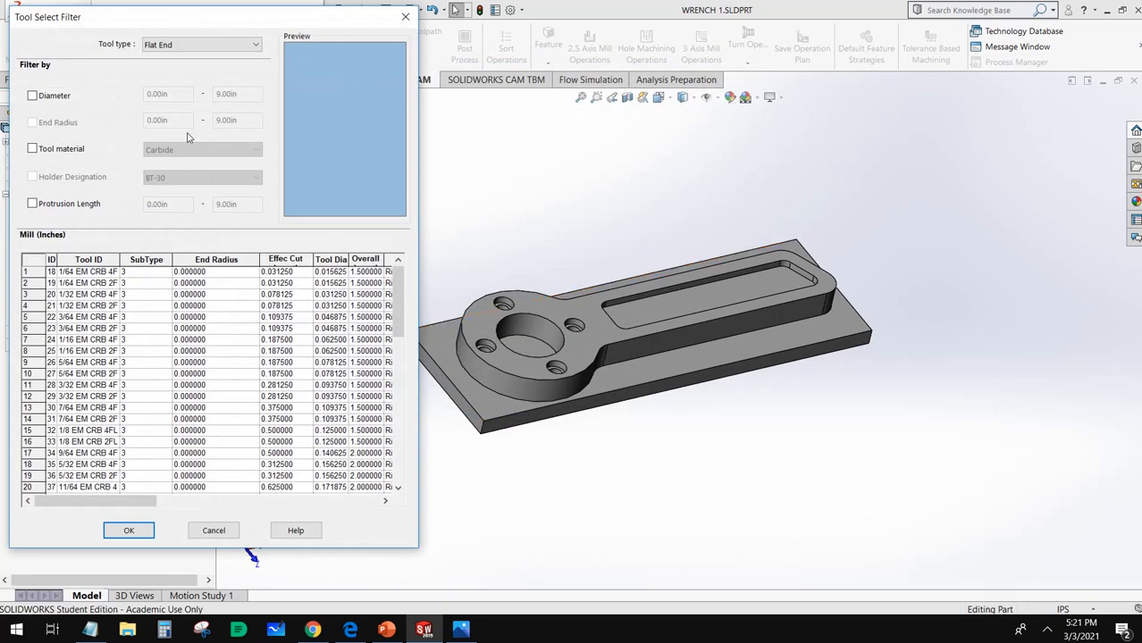
pyautogui.moveTo(176, 28); pyautogui.dragTo(522, 40)
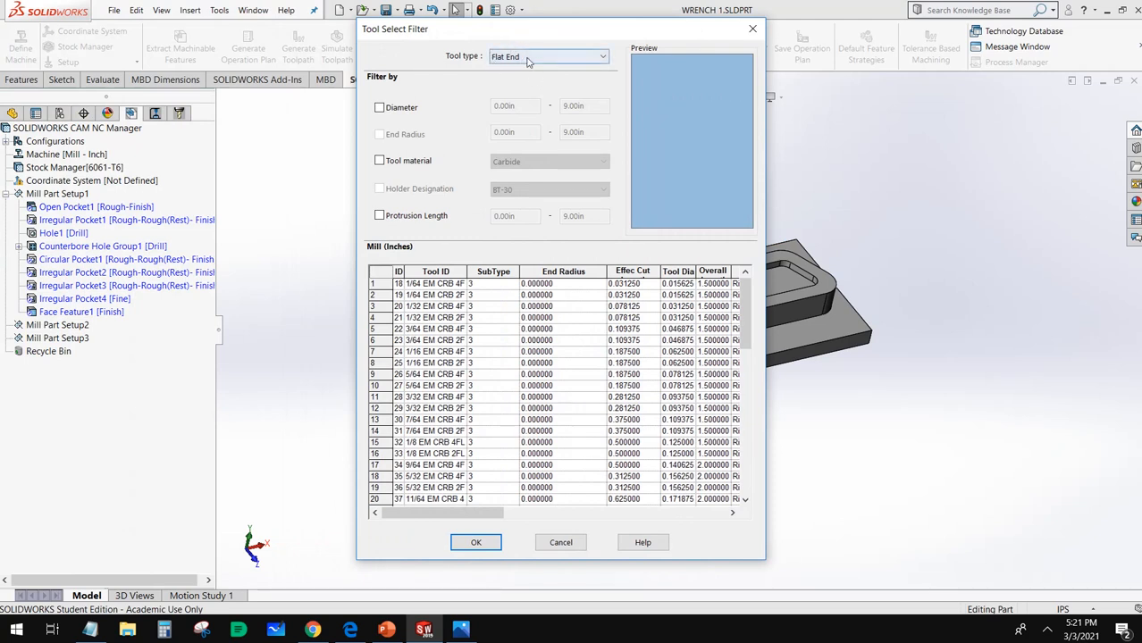
pyautogui.click(529, 59)
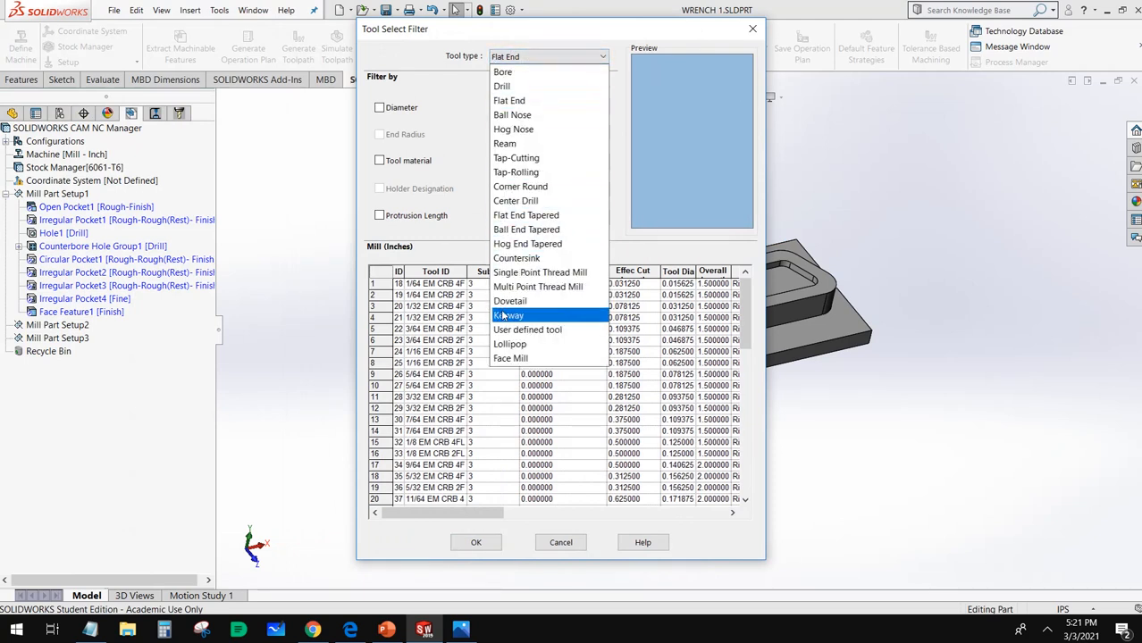
pyautogui.click(527, 359)
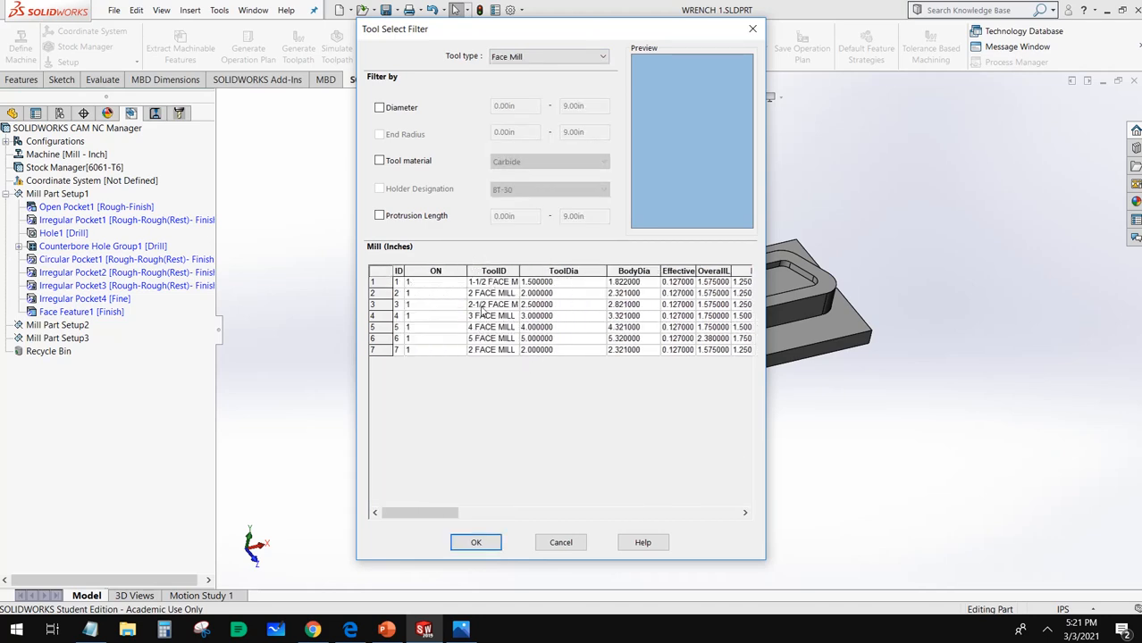
pyautogui.click(483, 307)
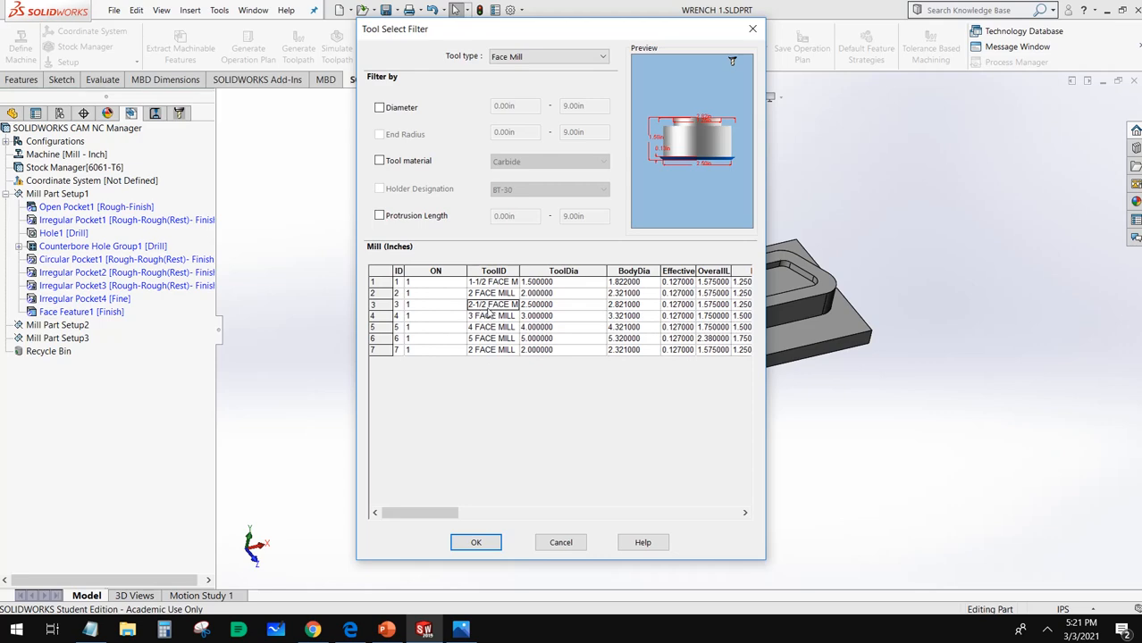
pyautogui.click(477, 543)
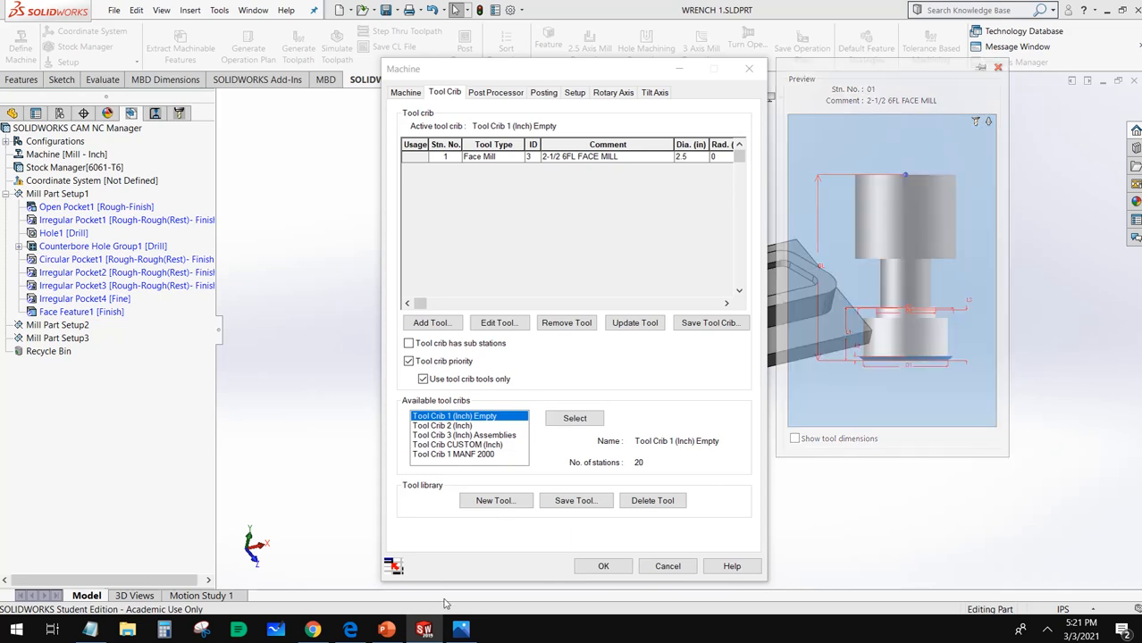
# Check the reference tool list in Photos, and start adding a tool to the crib with the Flat End type listed from the library.
pyautogui.click(461, 629)
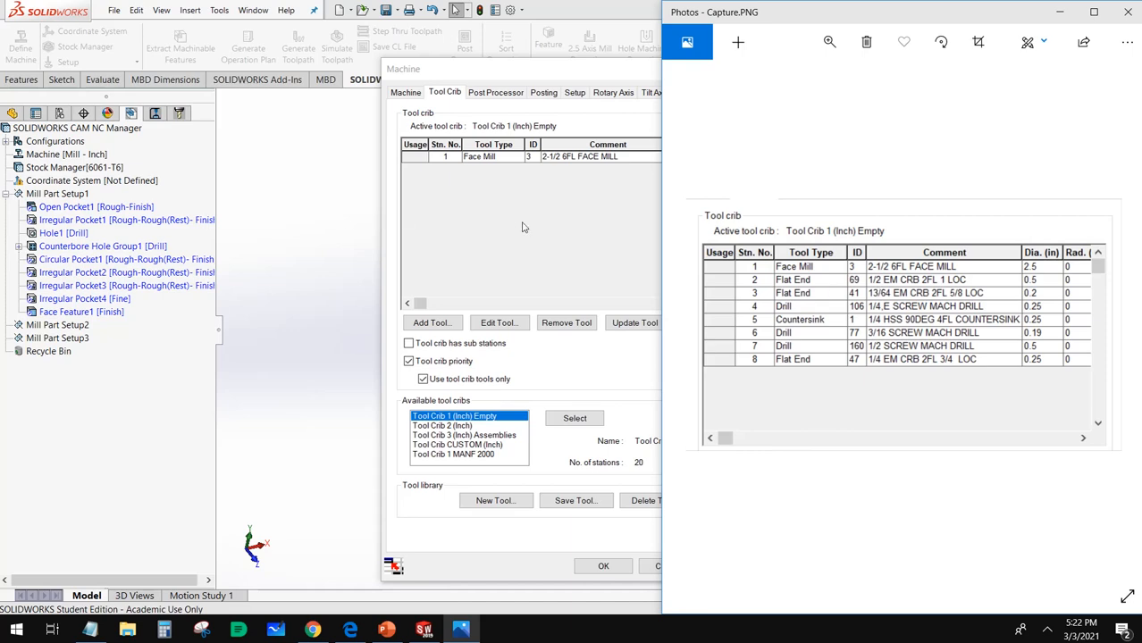
pyautogui.click(437, 323)
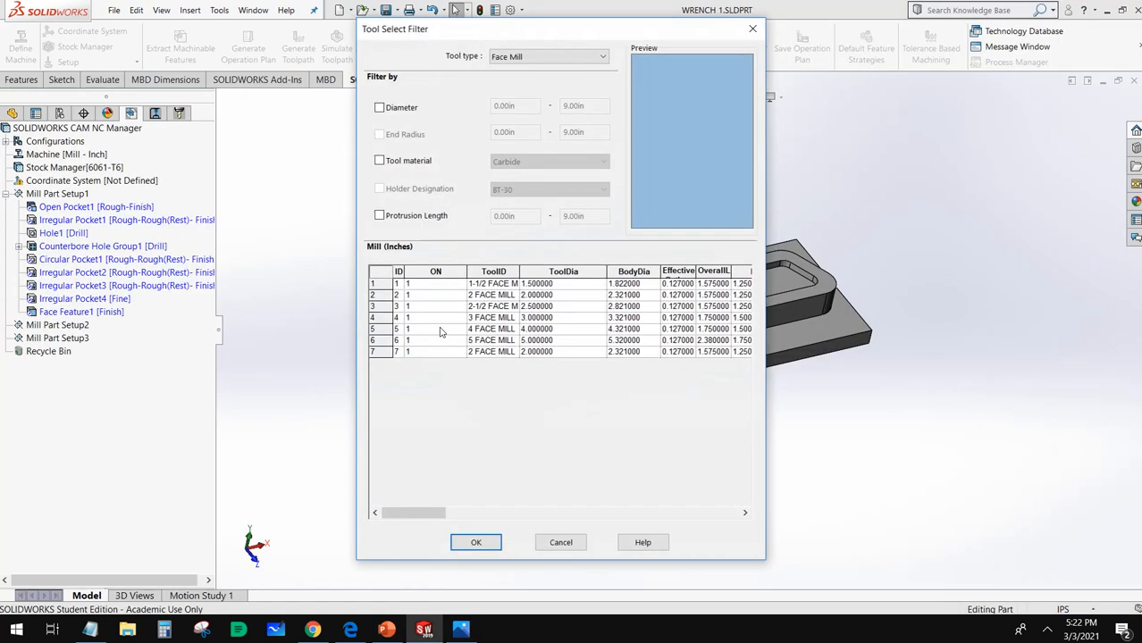
pyautogui.click(518, 57)
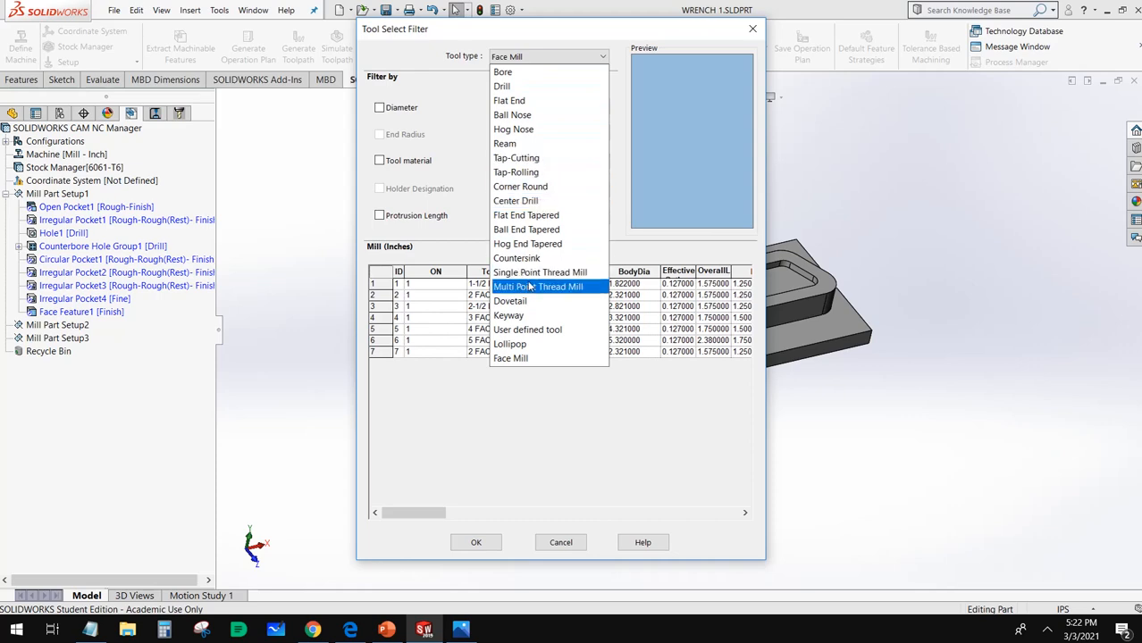
pyautogui.click(529, 102)
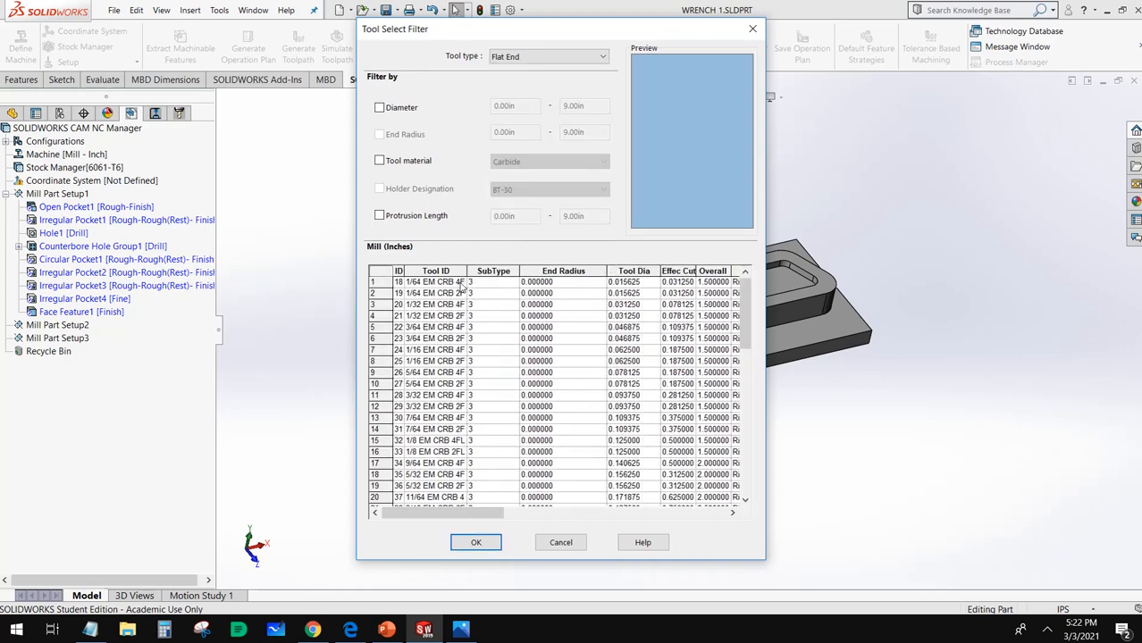
pyautogui.scroll(-14, 465, 302)
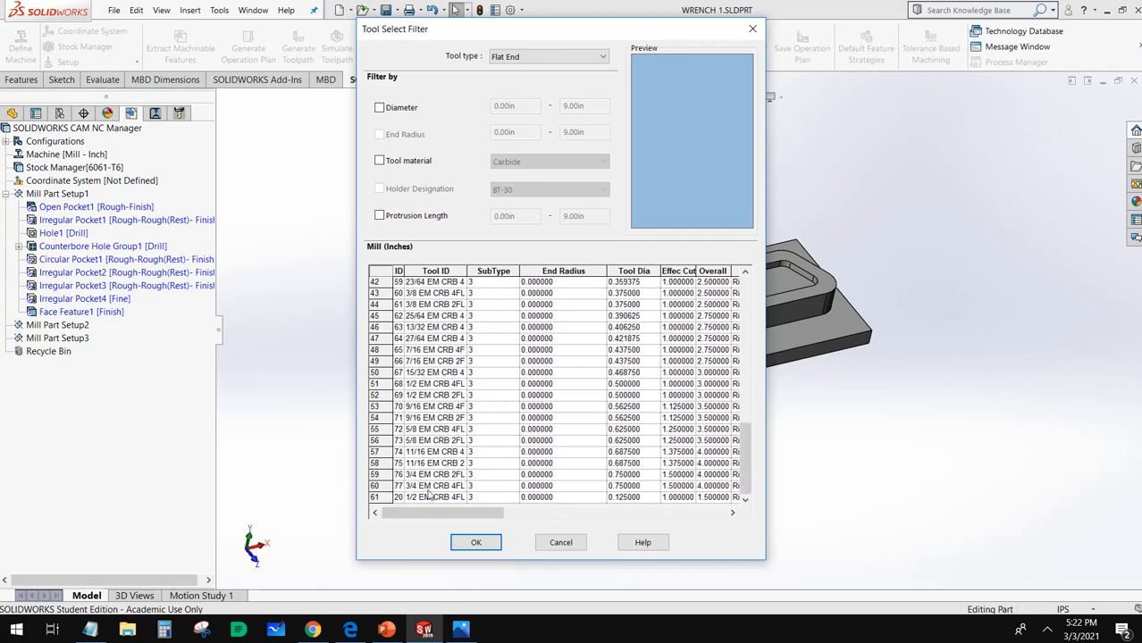
pyautogui.scroll(14, 427, 500)
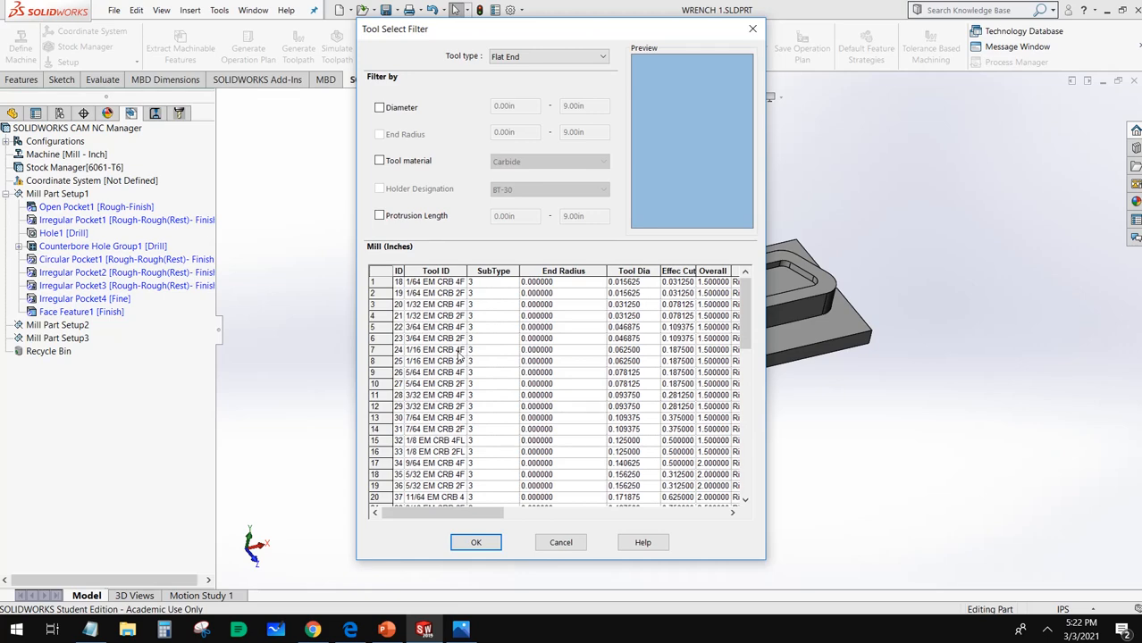
# Filter the flat end mills to a minimum diameter of 0.5 in and add the 1/2 EM CRB 2FL with ID 69.
pyautogui.click(379, 107)
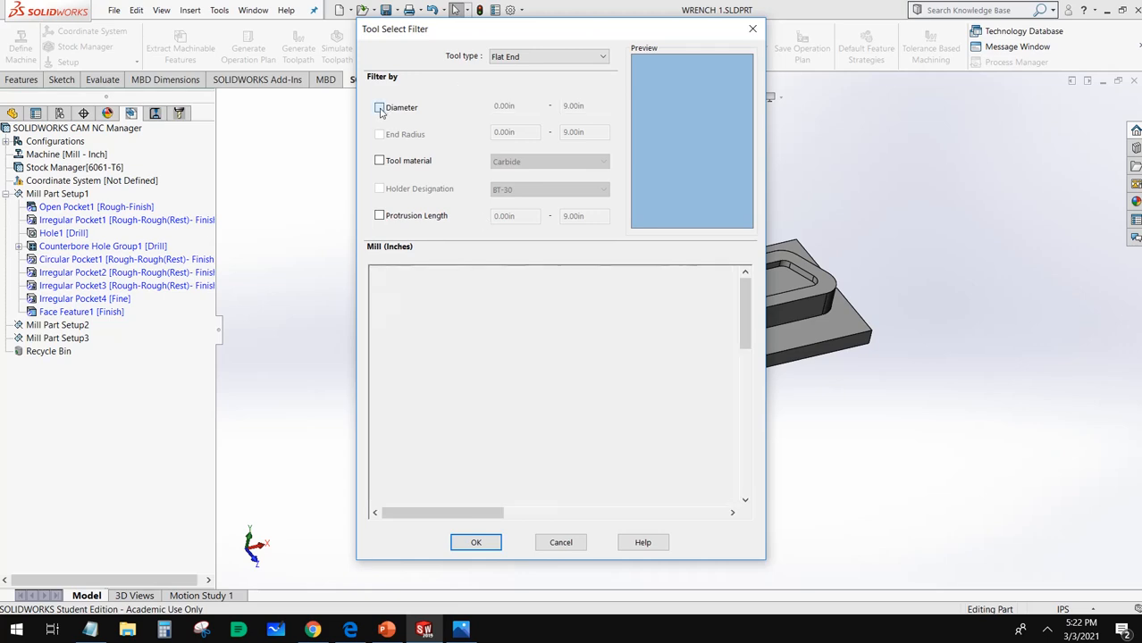
pyautogui.doubleClick(529, 103)
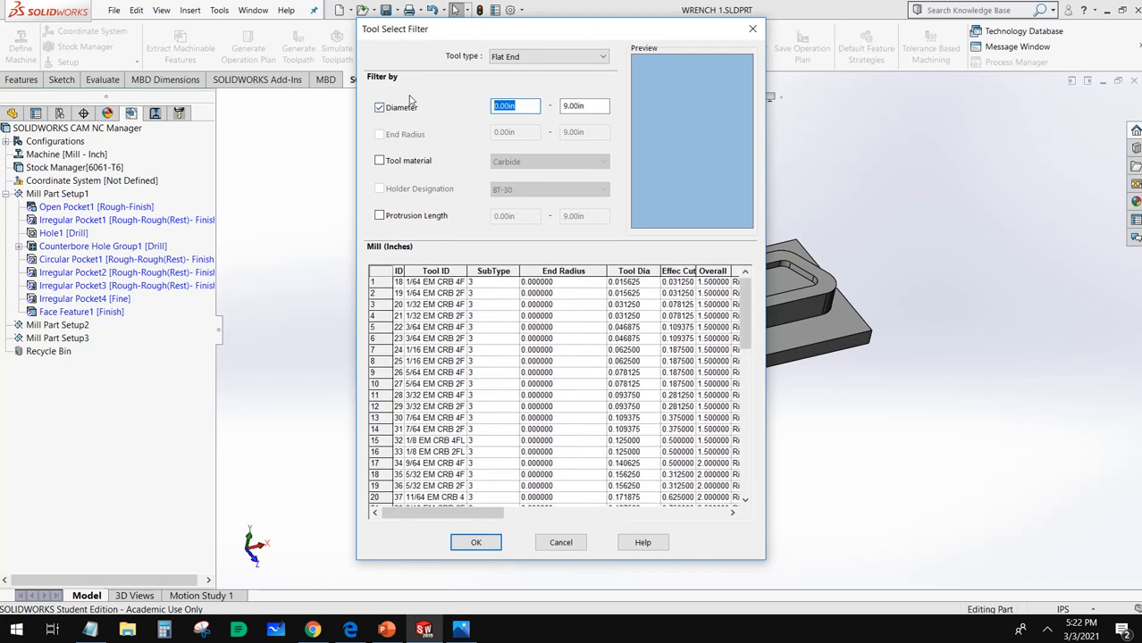
pyautogui.write('.5')
pyautogui.click(426, 162)
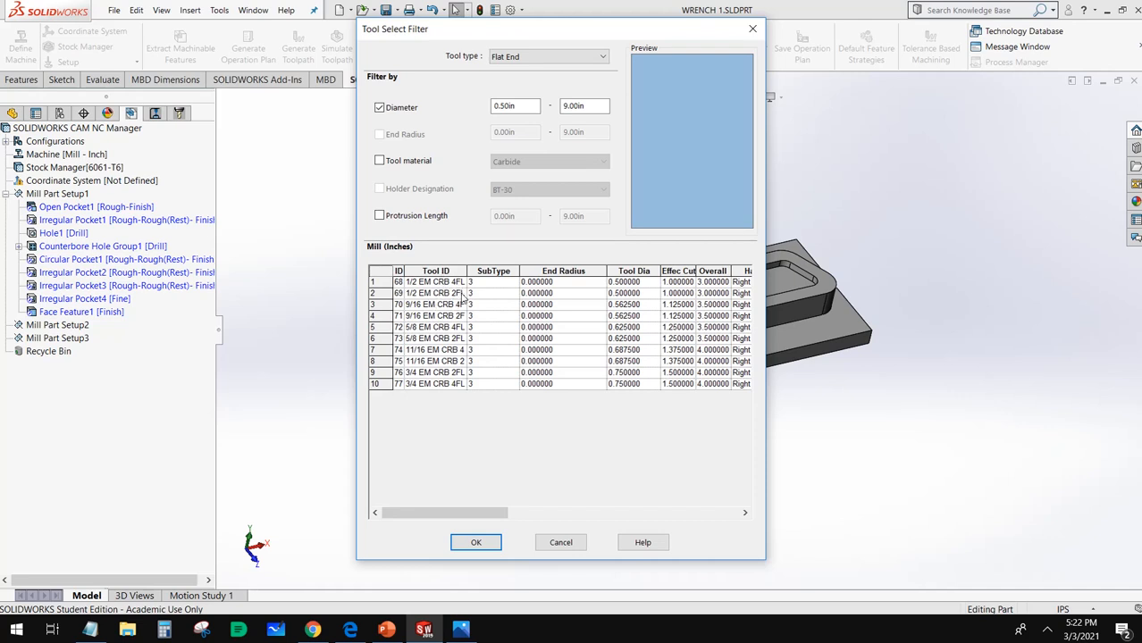
pyautogui.click(453, 295)
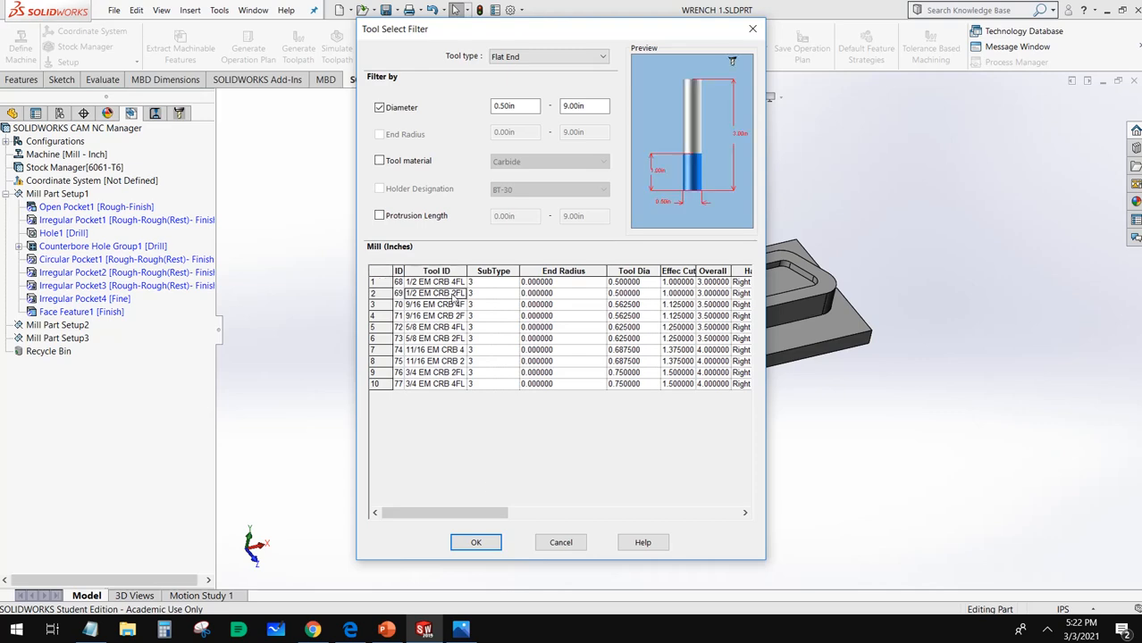
pyautogui.click(476, 544)
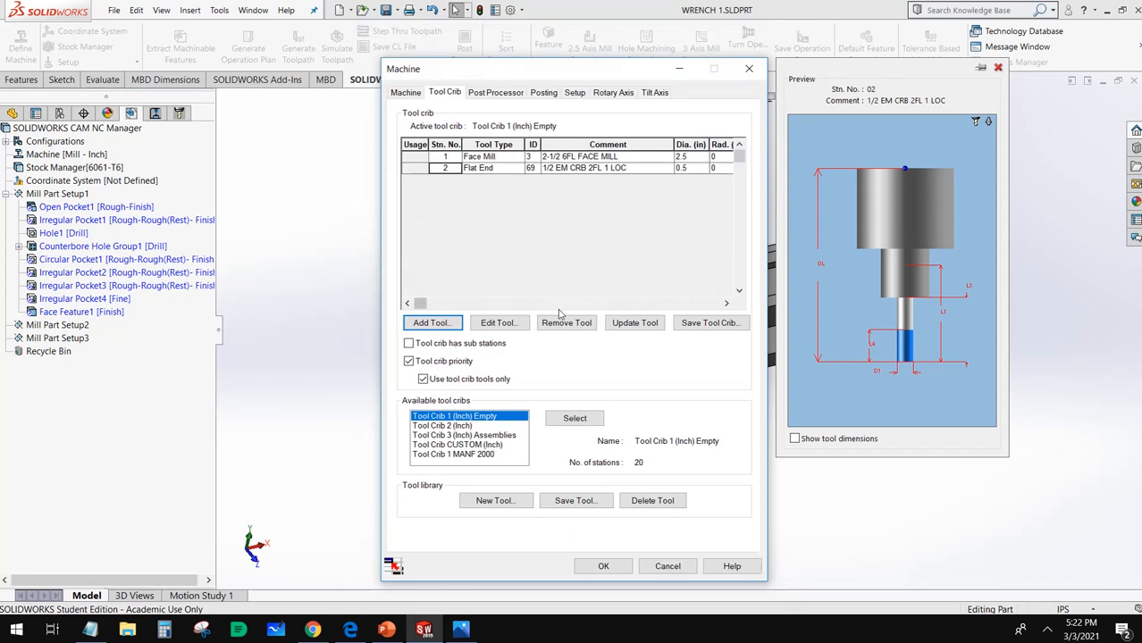
# Consult the tool list in Photos and add the Flat End tool 3/16 EM CRB 2FL with ID 38 to the crib.
pyautogui.click(461, 629)
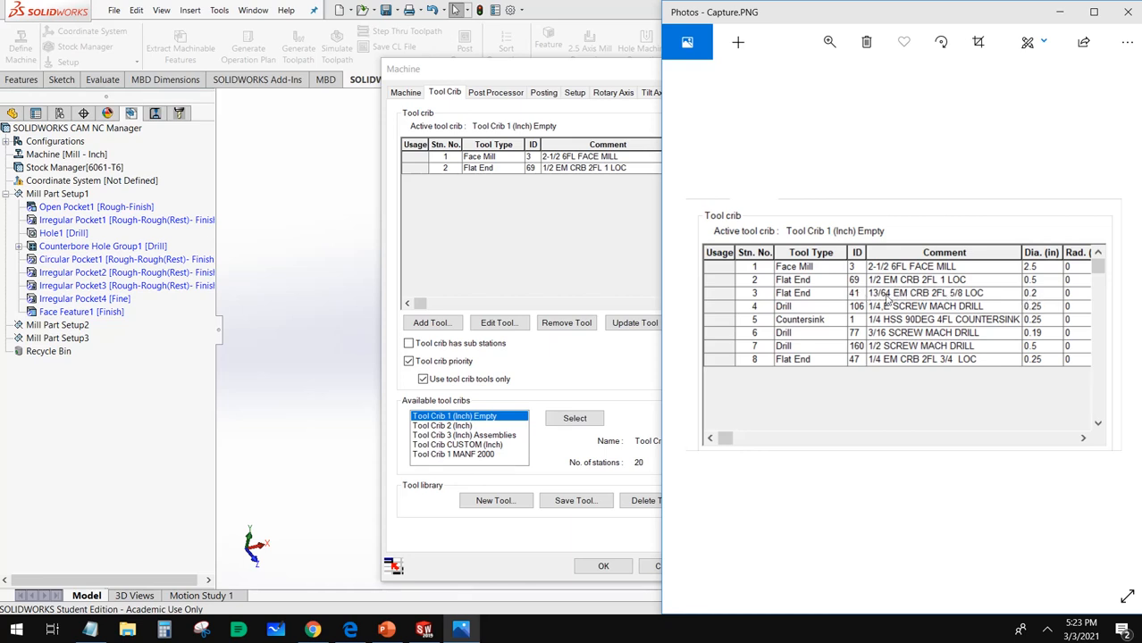
pyautogui.click(576, 231)
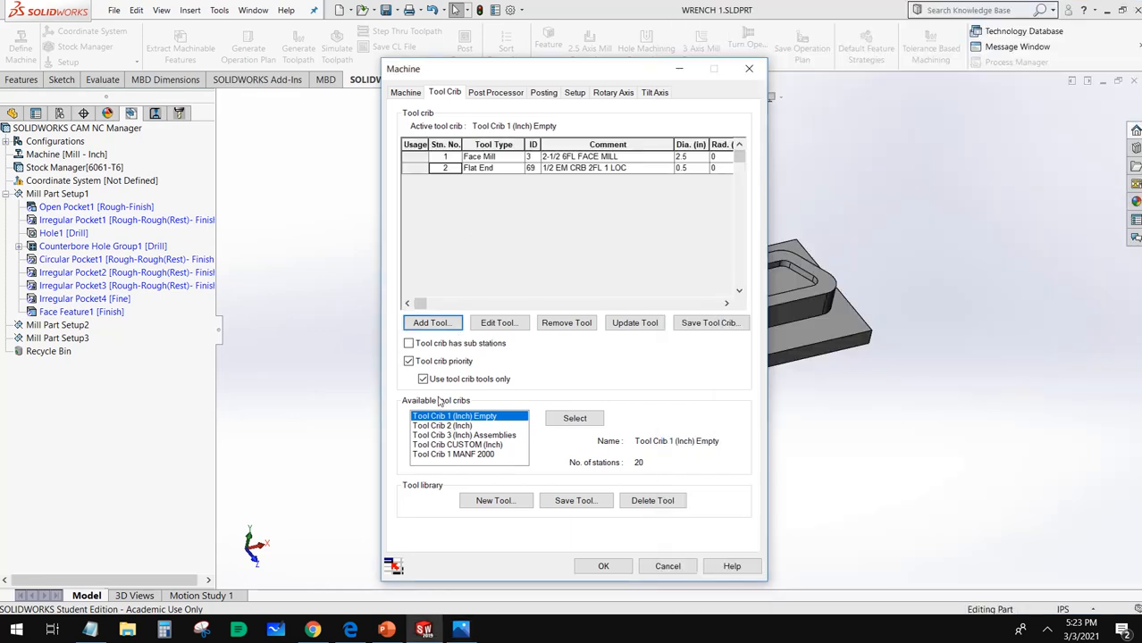
pyautogui.click(439, 328)
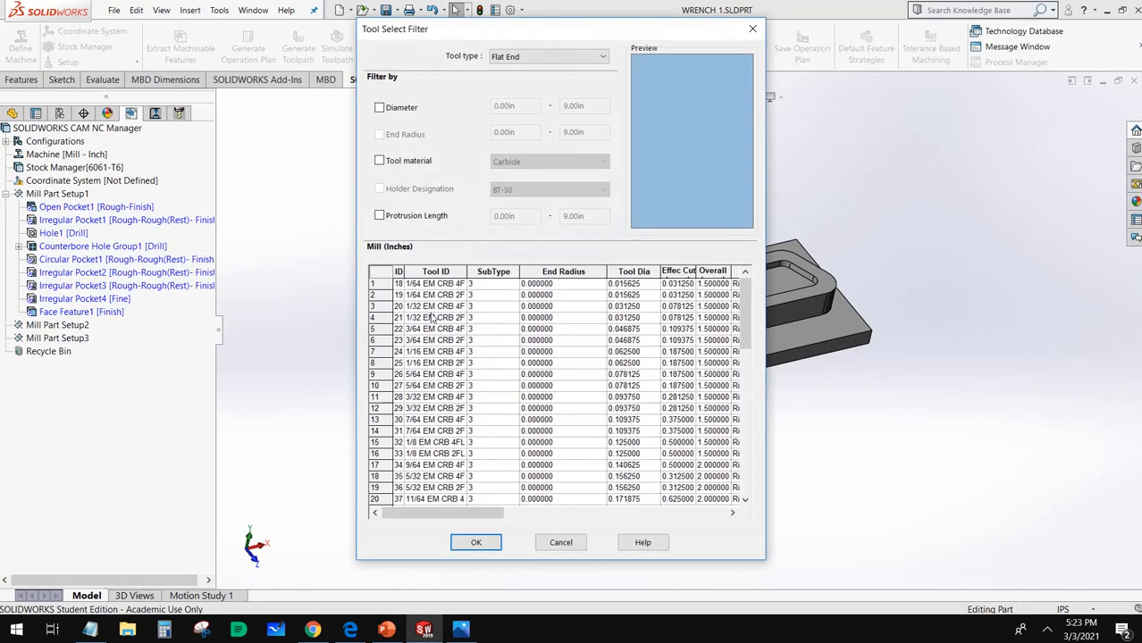
pyautogui.click(513, 58)
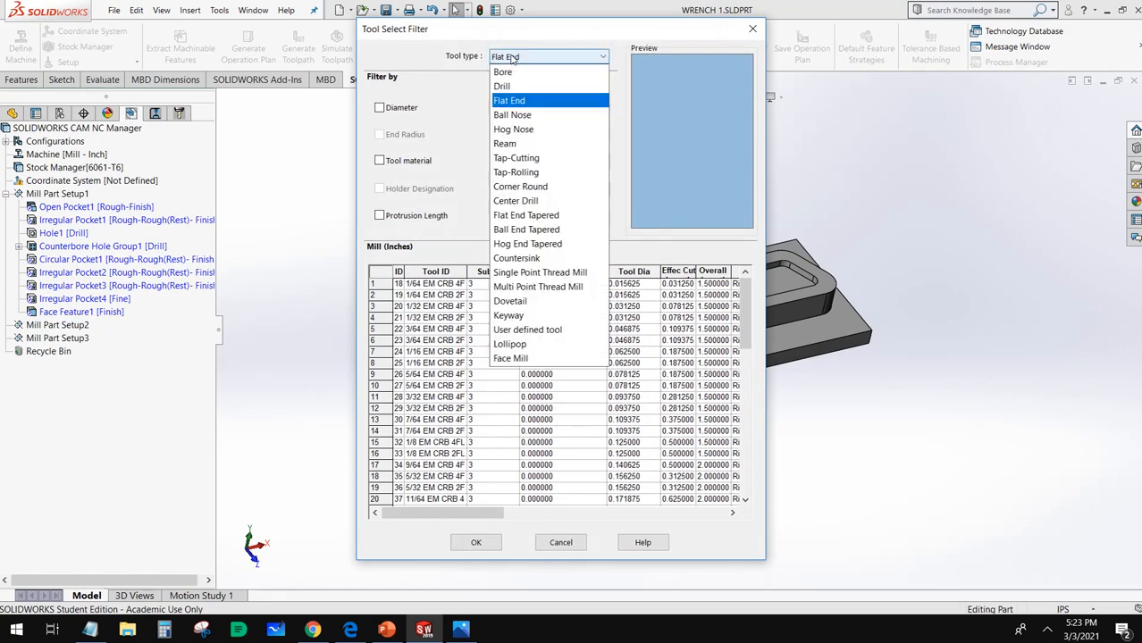
pyautogui.click(515, 102)
pyautogui.scroll(-5, 492, 327)
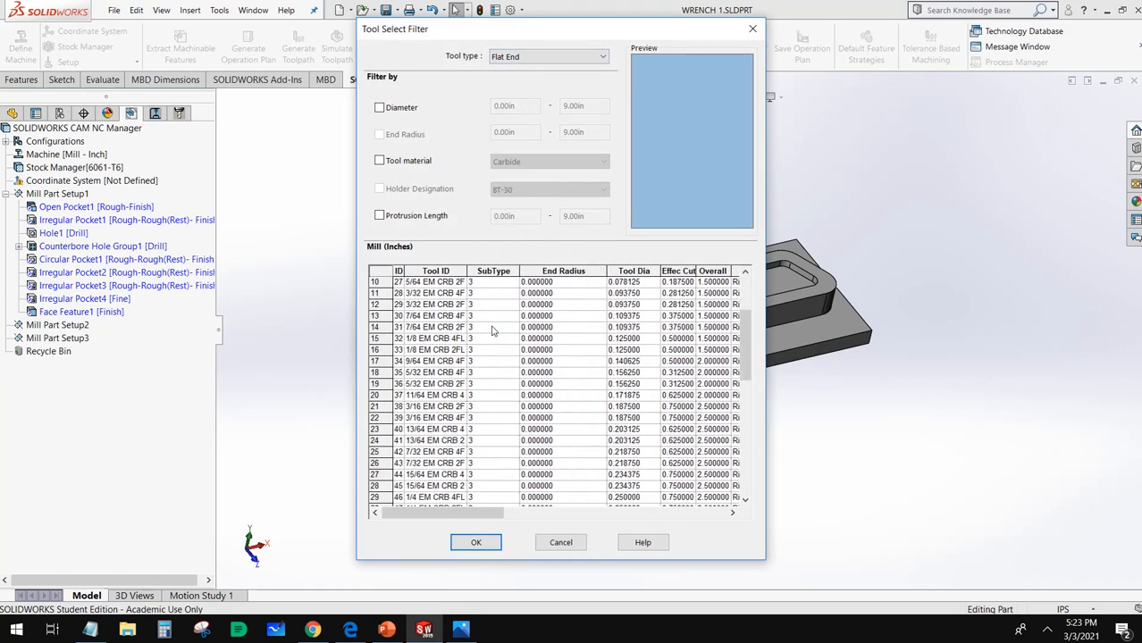
pyautogui.scroll(-6, 478, 341)
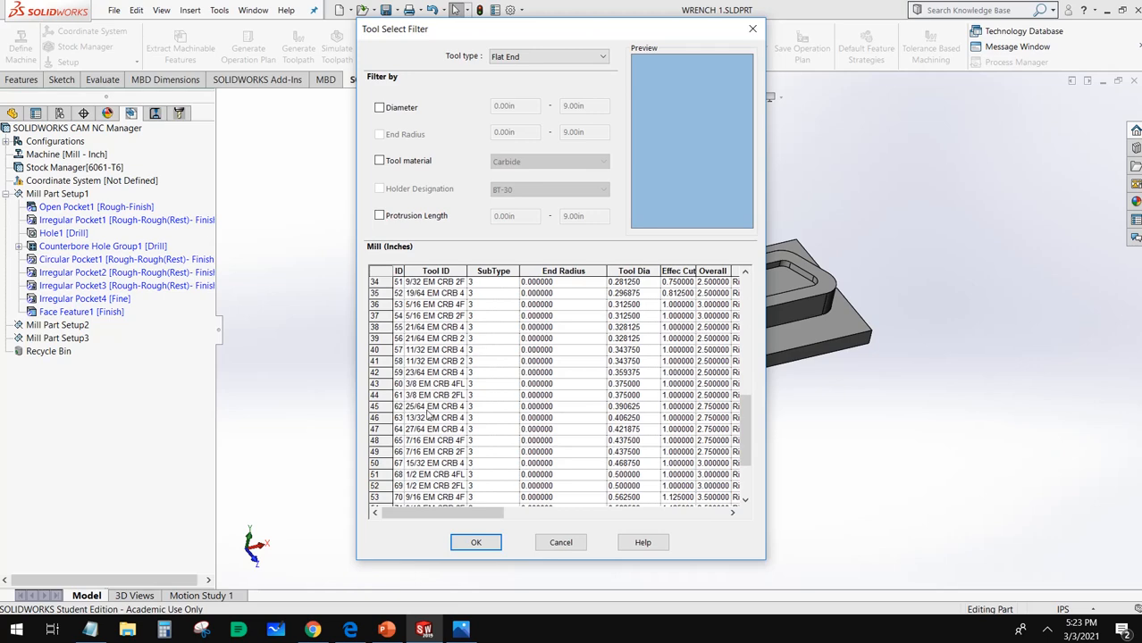
pyautogui.scroll(3, 413, 390)
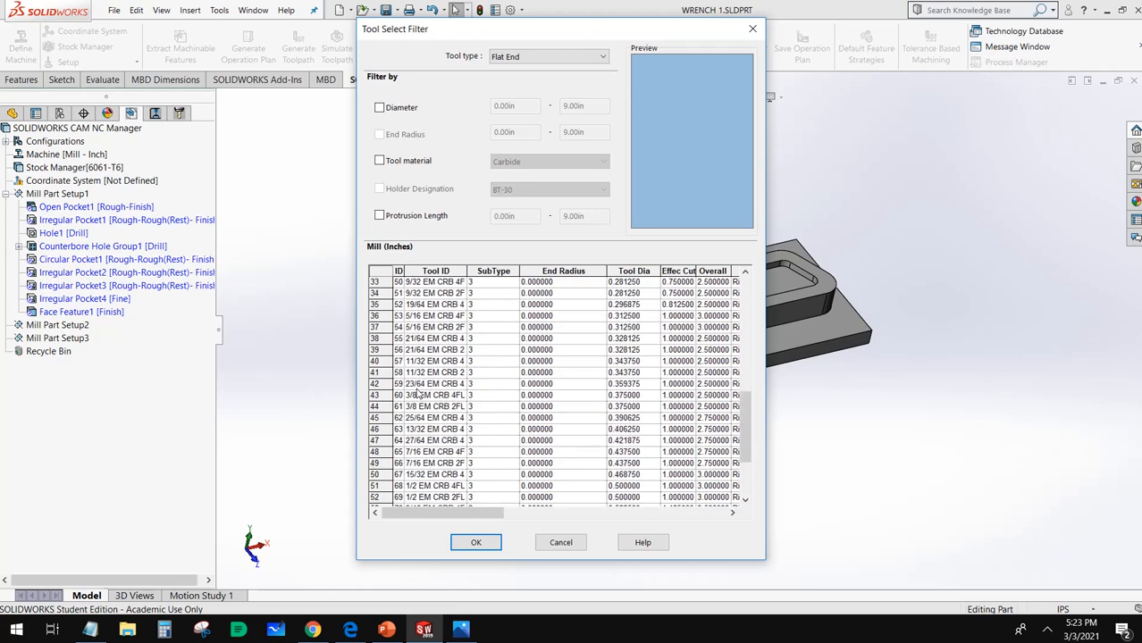
pyautogui.scroll(3, 431, 378)
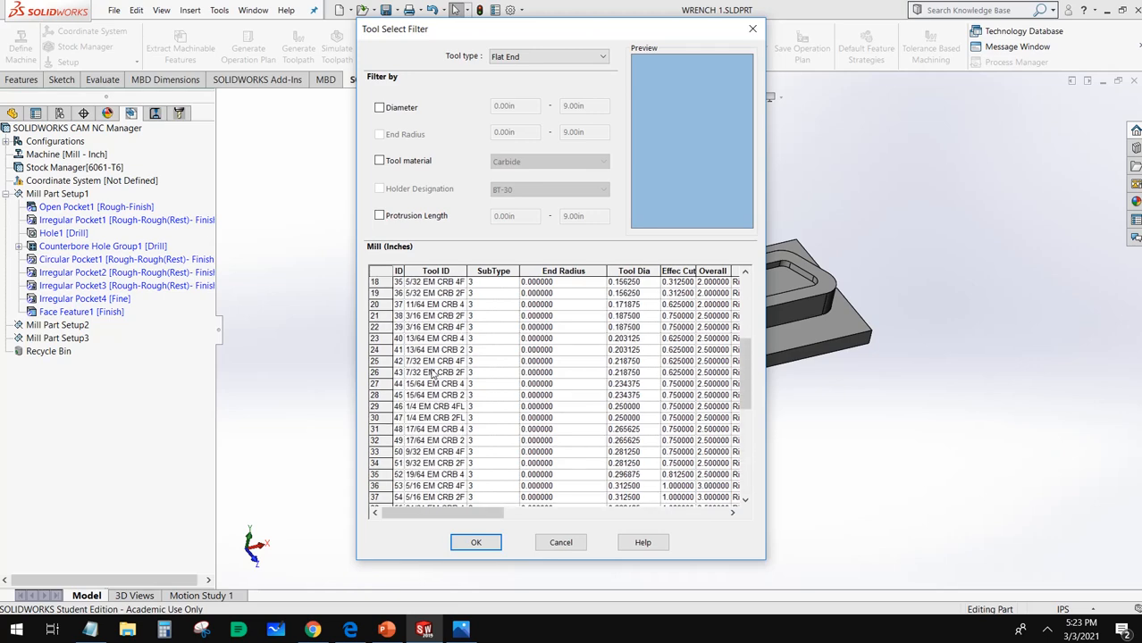
pyautogui.click(430, 318)
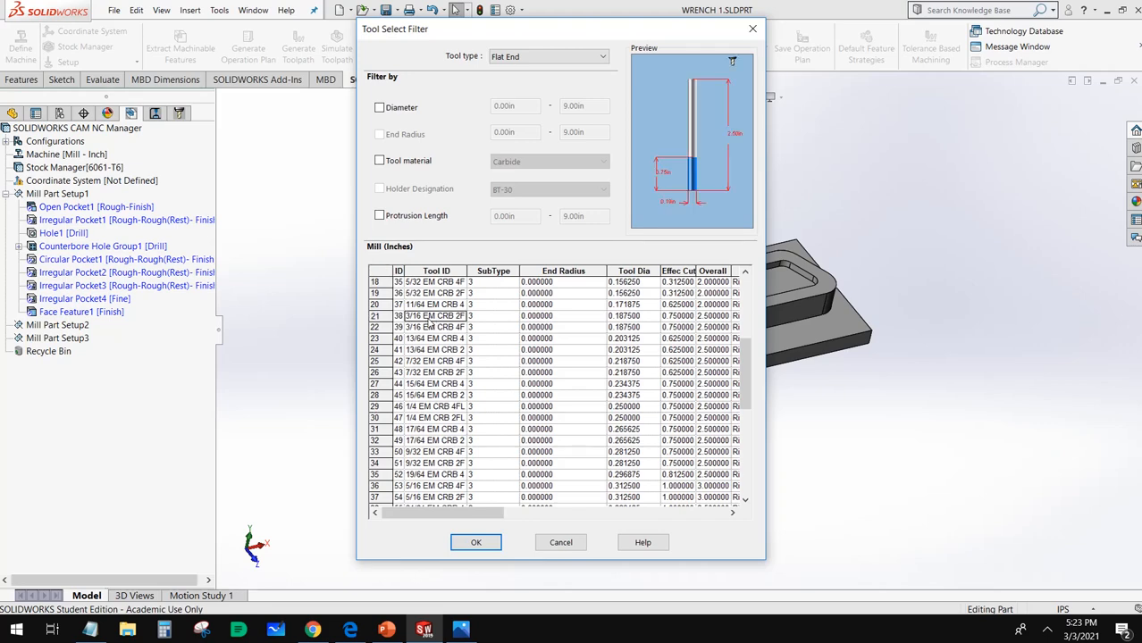
pyautogui.click(476, 543)
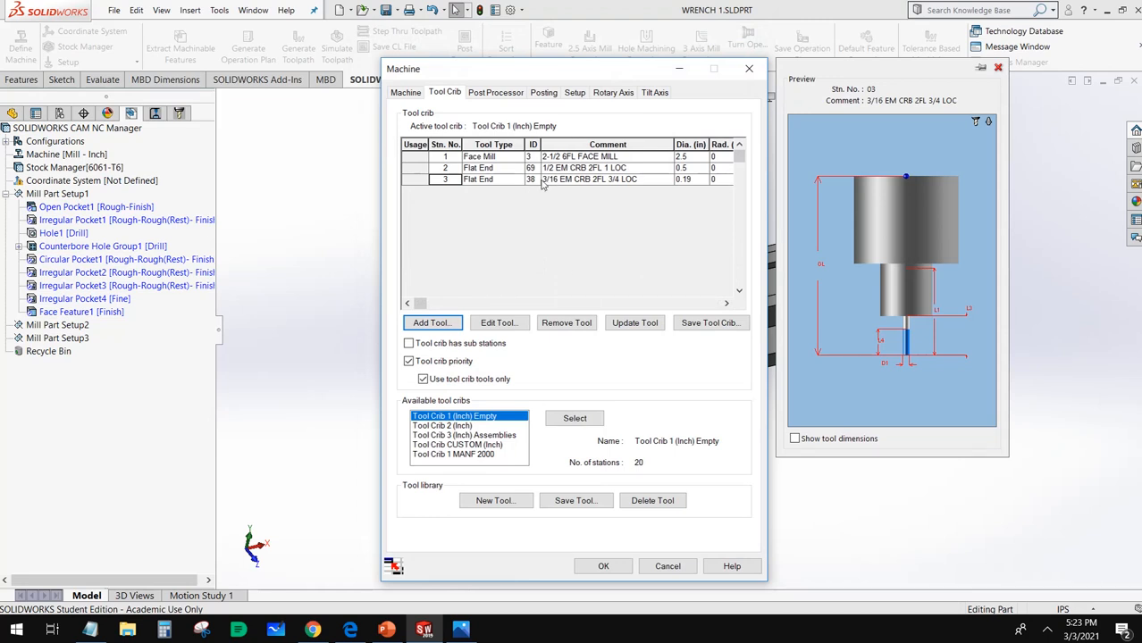
# Consult the list in Photos, filter the Drill tools to a minimum diameter of 0.25 in, and add the 1/4,E drill to the crib.
pyautogui.click(460, 629)
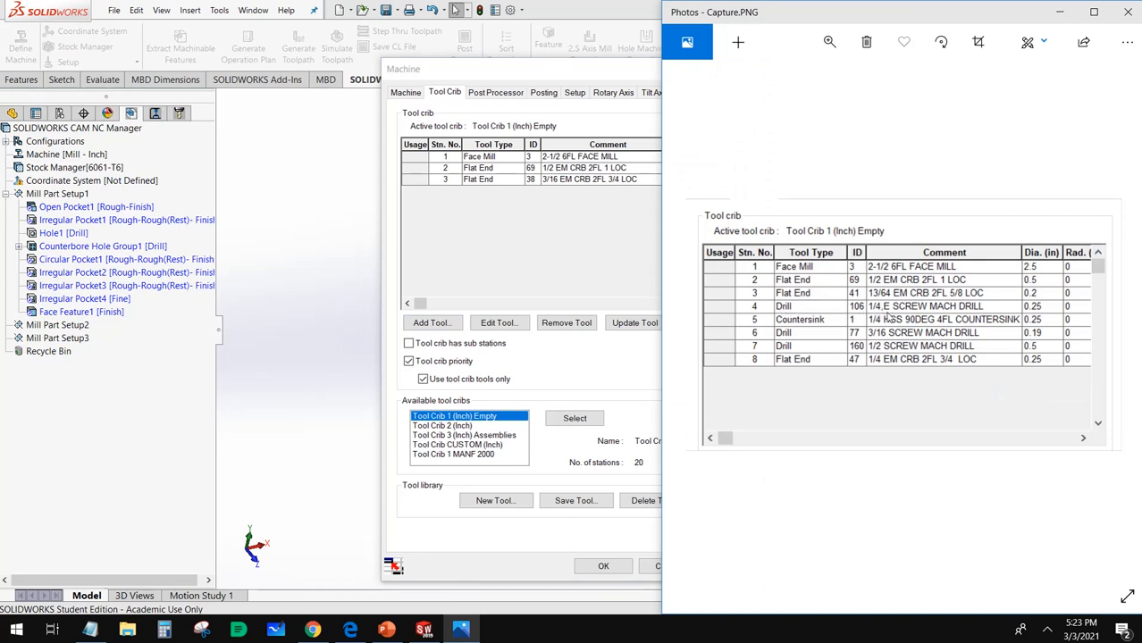
pyautogui.click(502, 281)
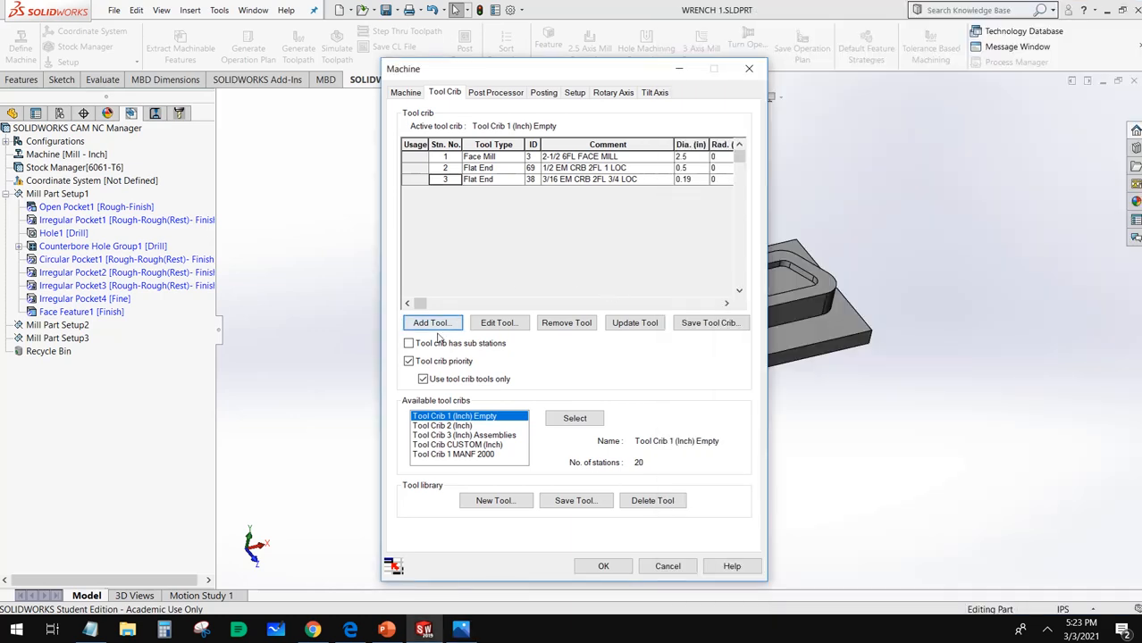
pyautogui.click(441, 324)
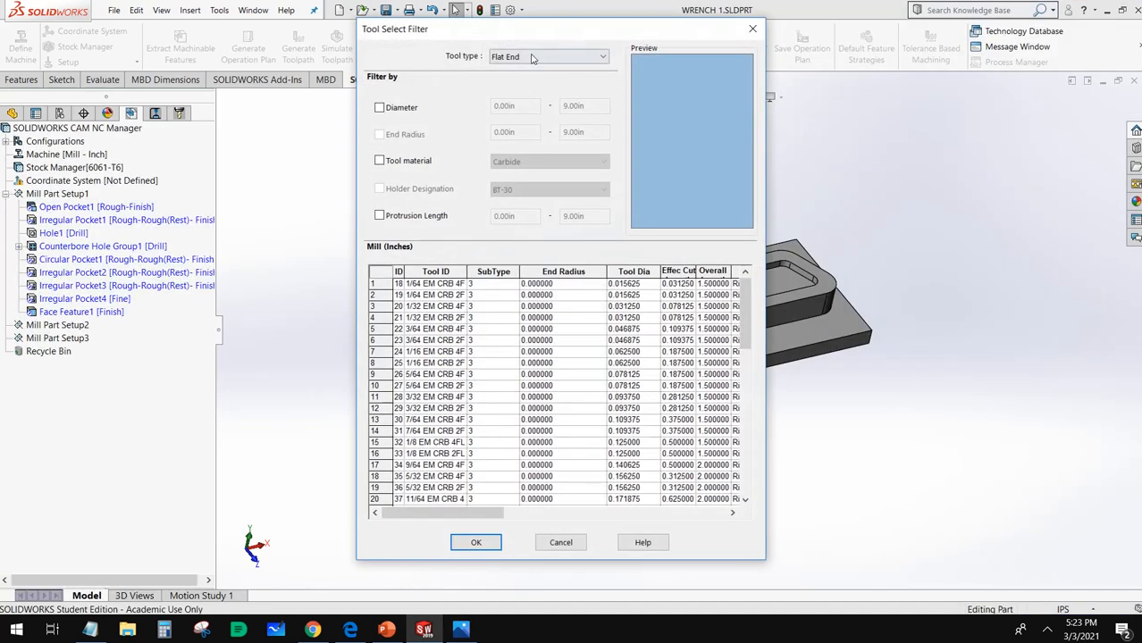
pyautogui.click(536, 56)
pyautogui.click(527, 89)
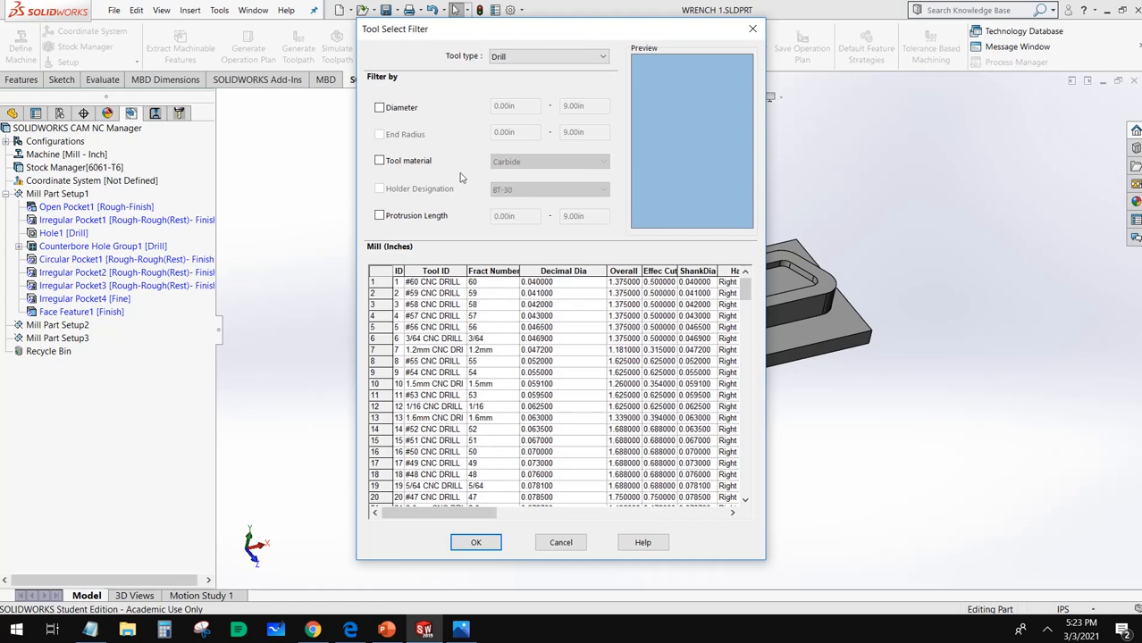
pyautogui.click(399, 108)
pyautogui.doubleClick(520, 106)
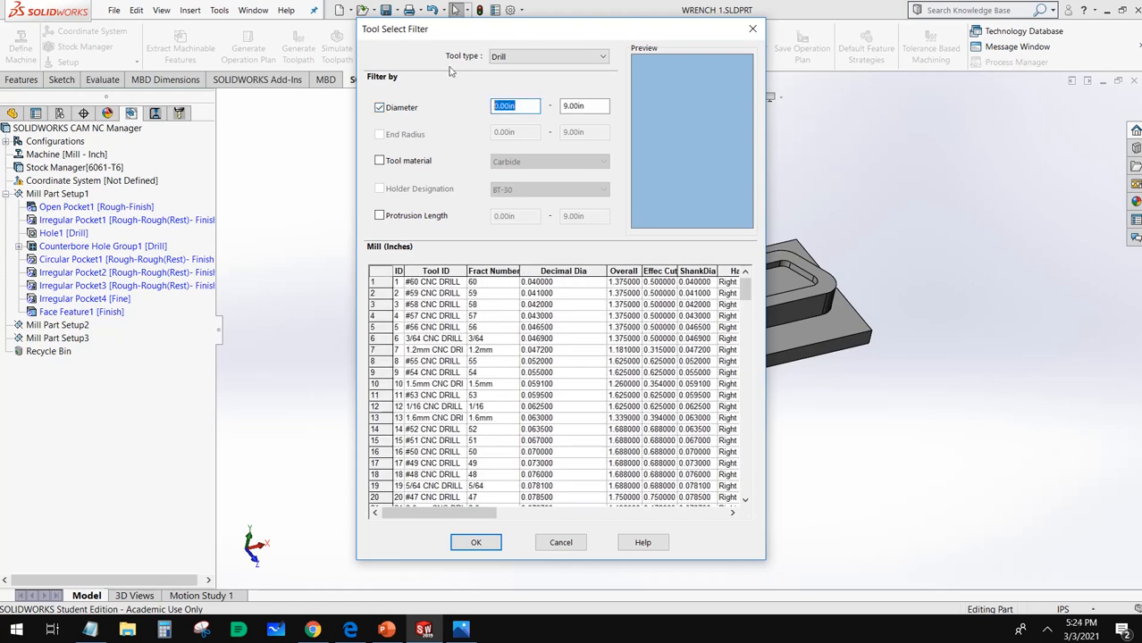
pyautogui.write('.25')
pyautogui.press('Tab')
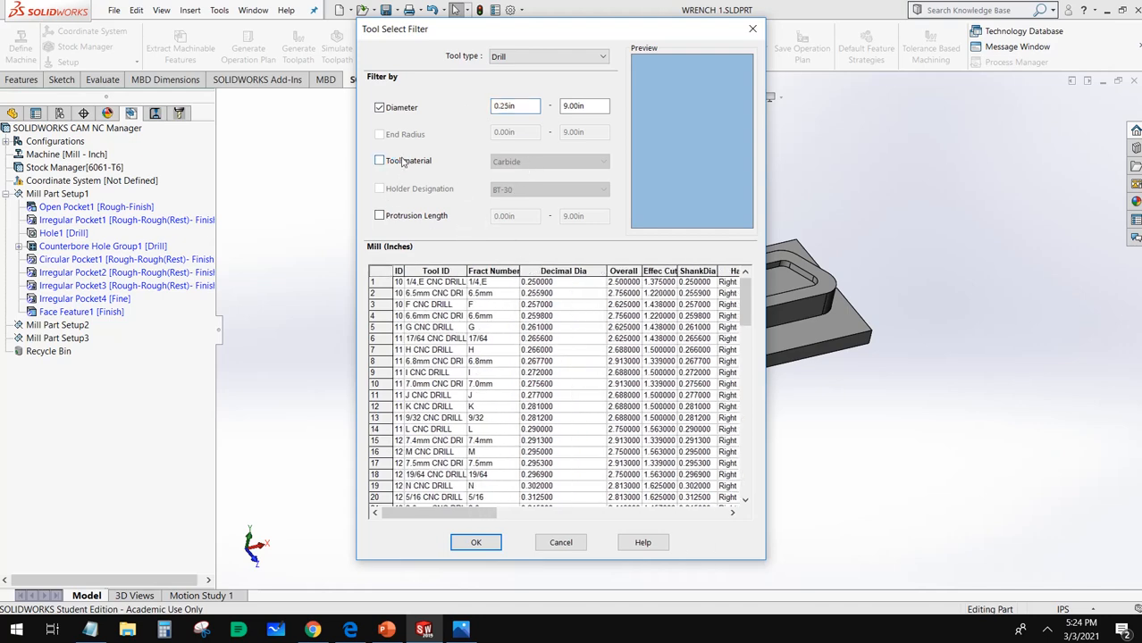
pyautogui.click(436, 284)
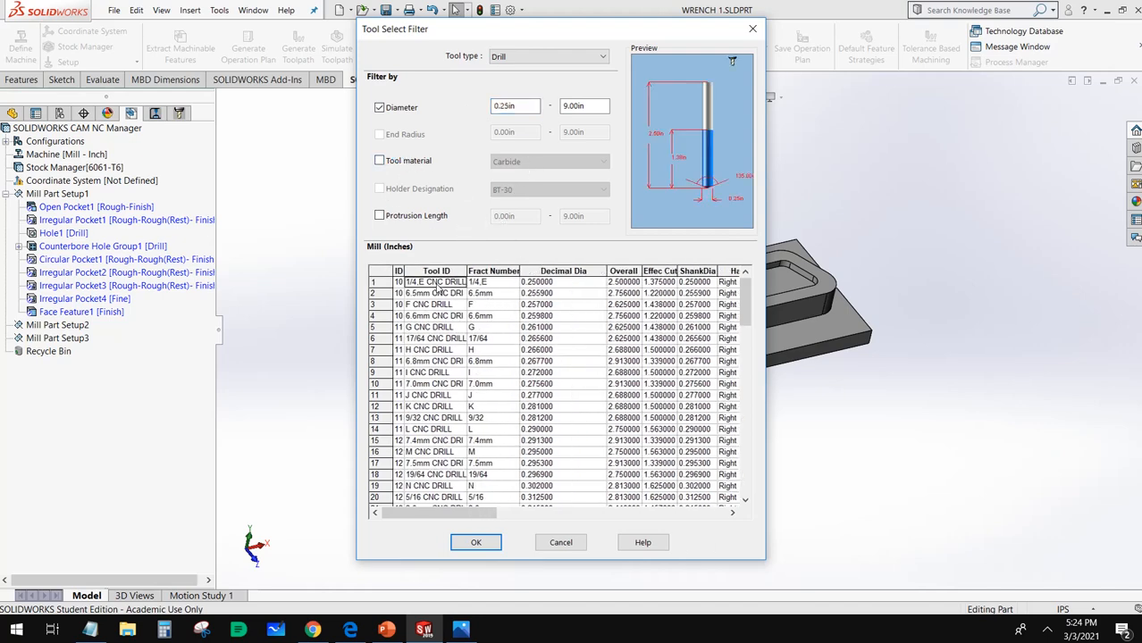
pyautogui.click(475, 544)
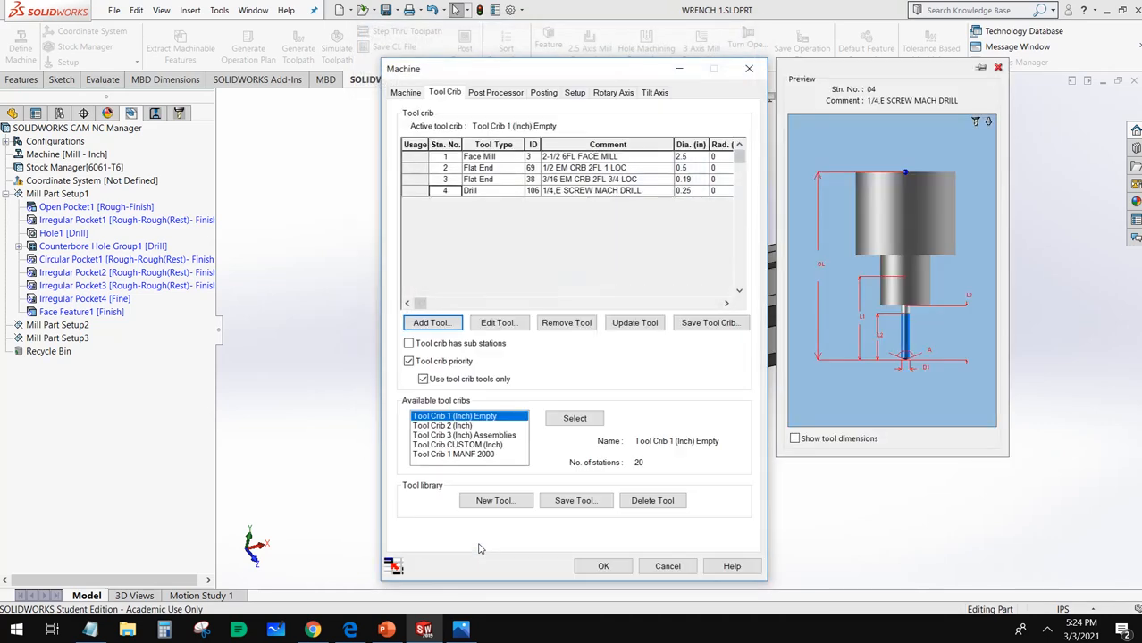
# Consult the list in Photos, add the 1/4 X 90DEG countersink with ID 1 to the crib, and switch back to the list.
pyautogui.click(460, 629)
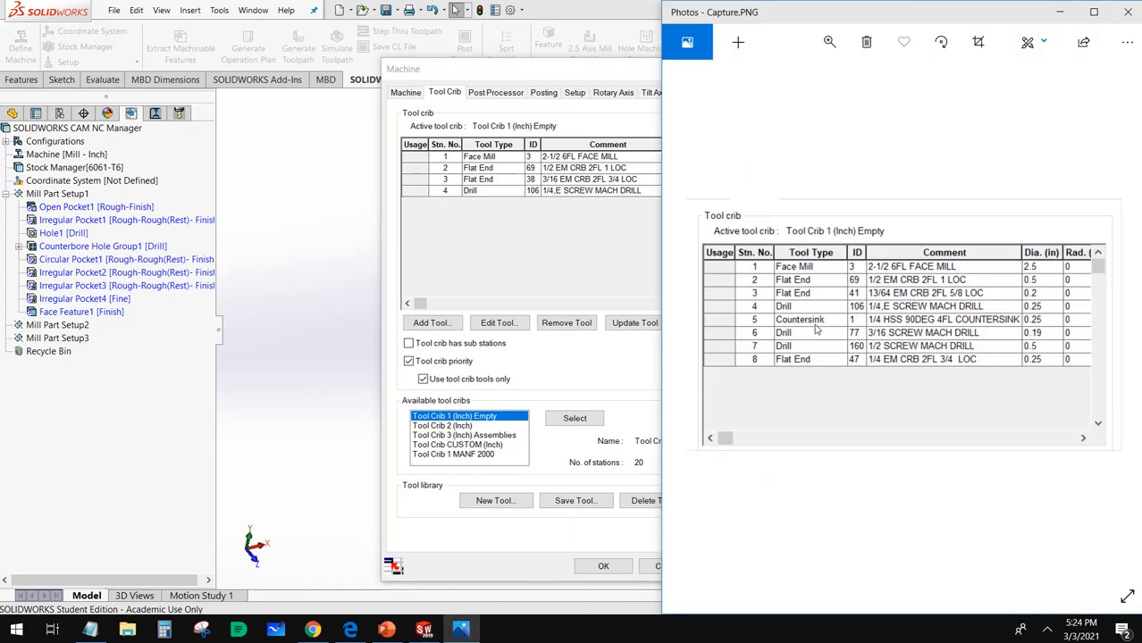
pyautogui.click(562, 250)
pyautogui.click(430, 326)
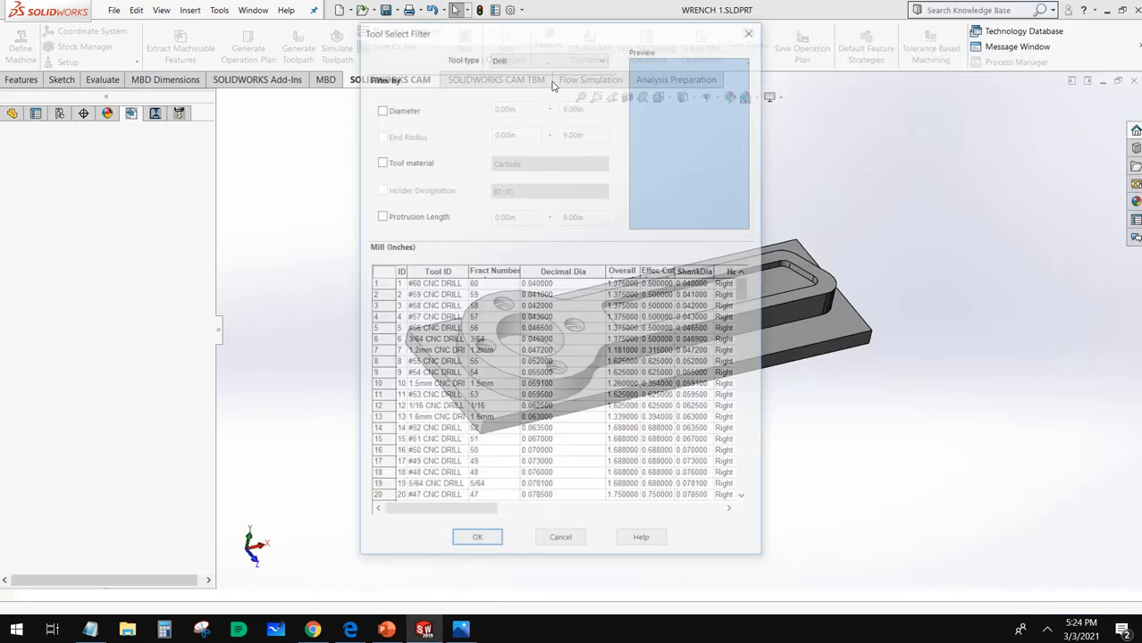
pyautogui.click(546, 56)
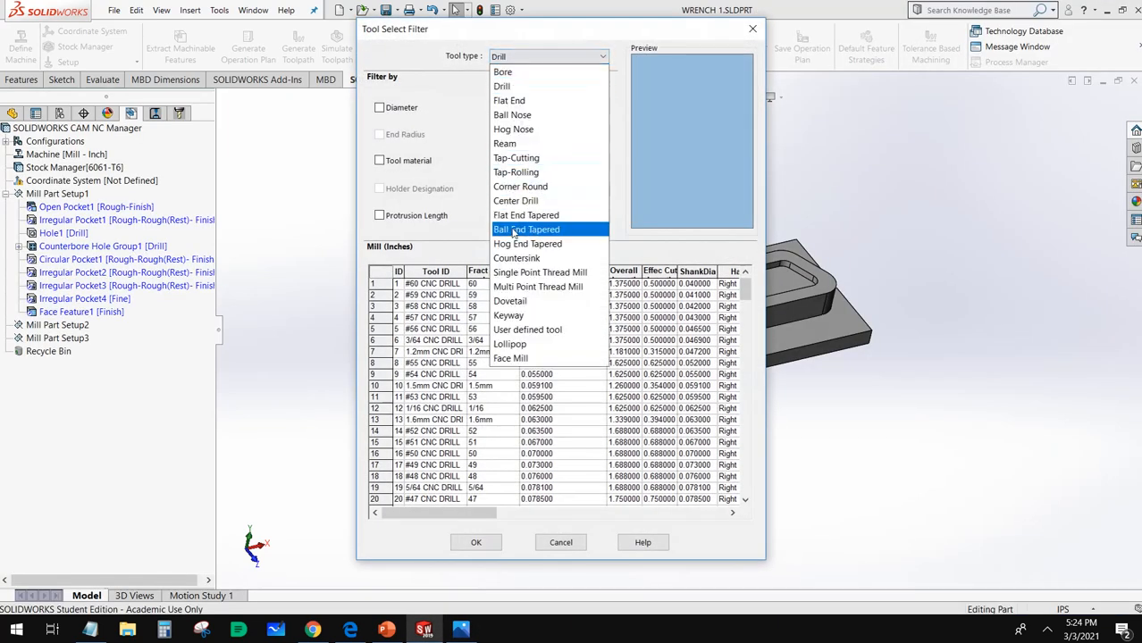
pyautogui.click(516, 257)
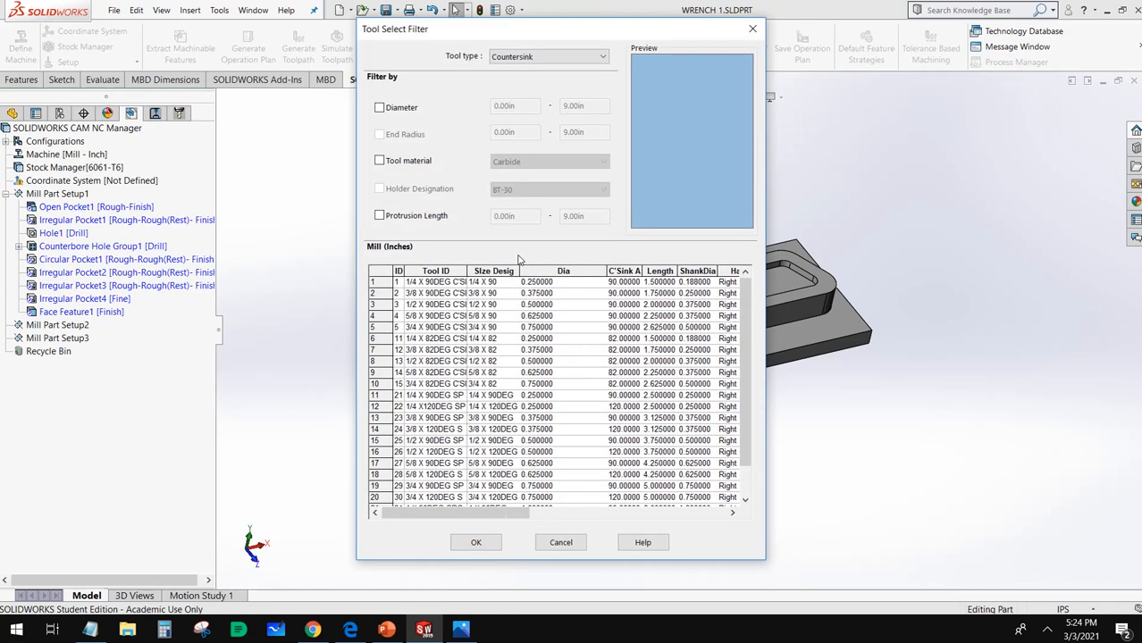
pyautogui.click(437, 282)
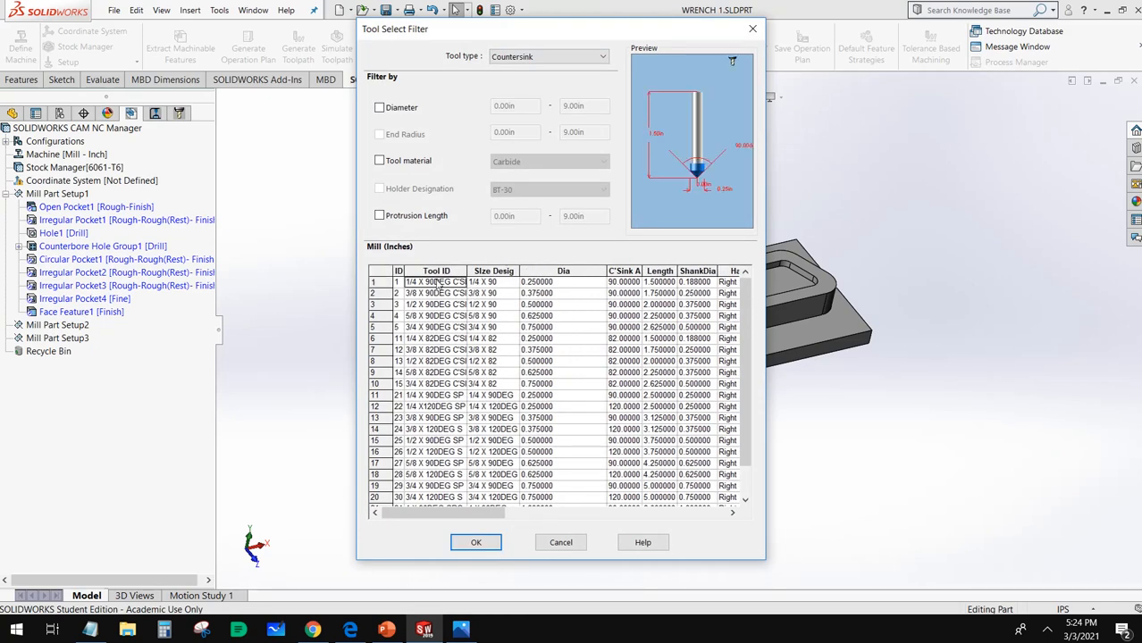
pyautogui.click(475, 542)
pyautogui.click(457, 630)
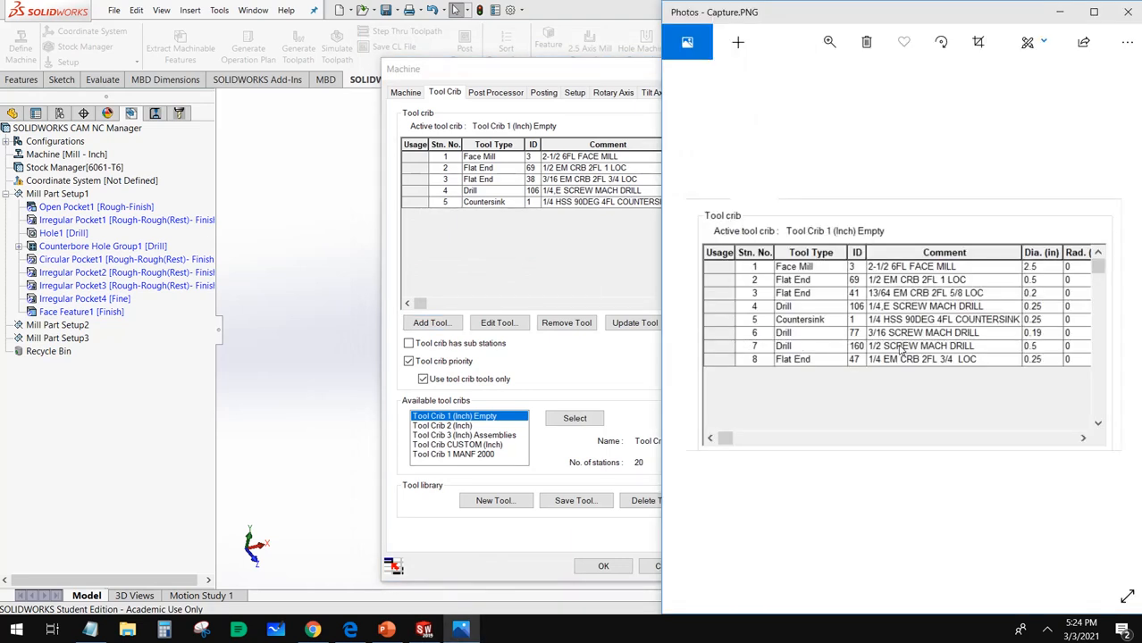
# Return to SOLIDWORKS and add the Drill tool 3/16 CNC DRILL with ID 77 to the tool crib.
pyautogui.click(571, 279)
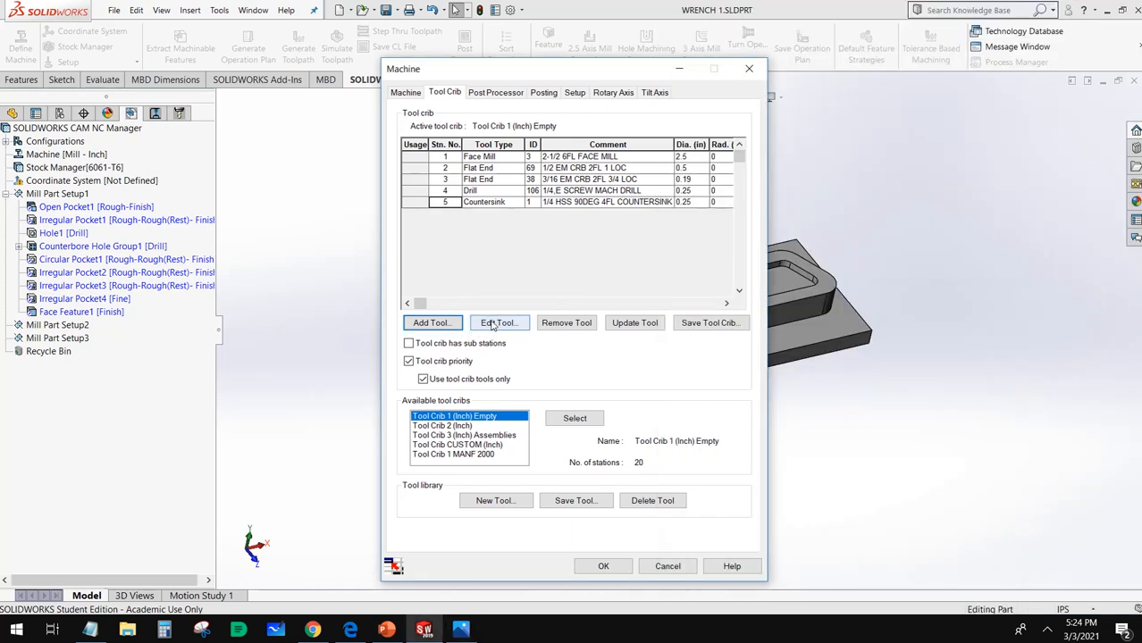
pyautogui.click(441, 326)
pyautogui.click(521, 58)
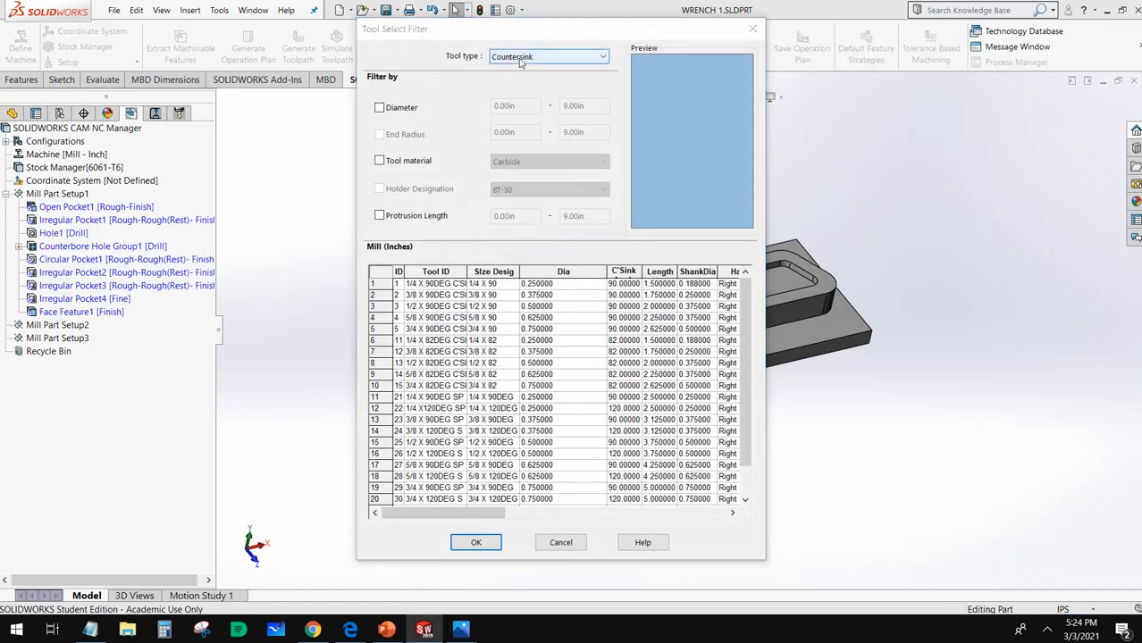
pyautogui.click(521, 84)
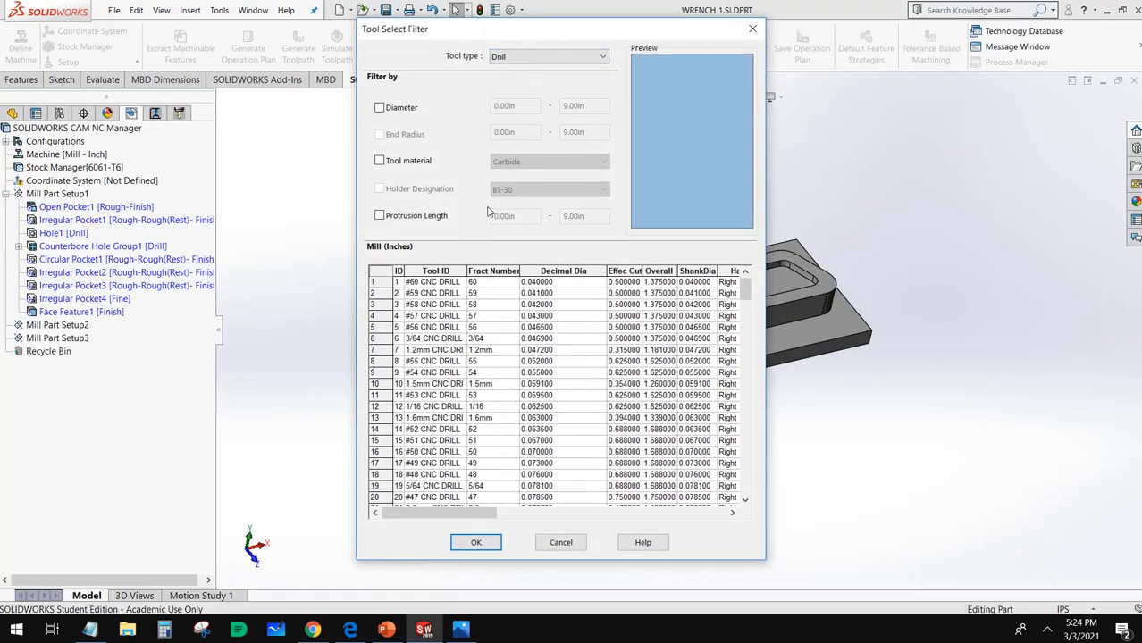
pyautogui.scroll(-5, 433, 406)
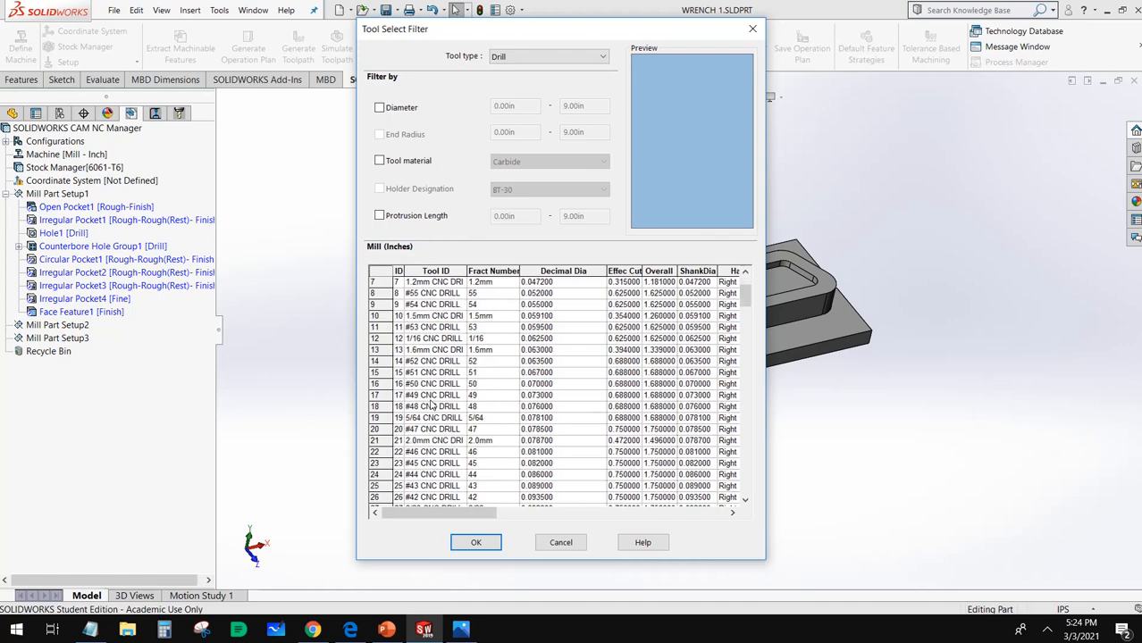
pyautogui.scroll(-4, 433, 406)
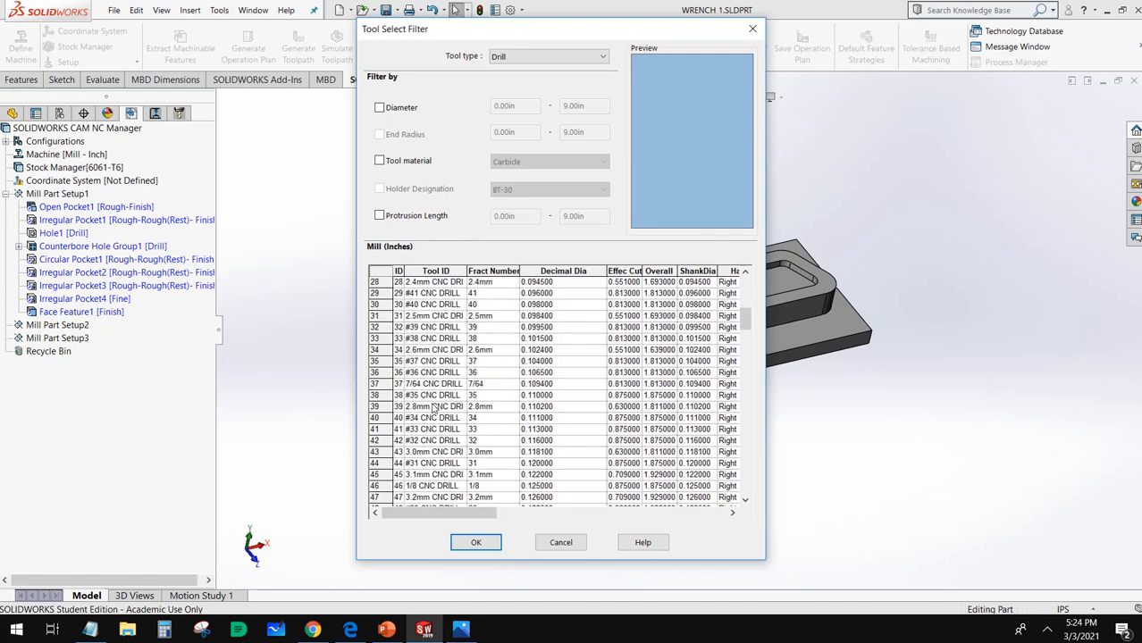
pyautogui.scroll(-6, 433, 407)
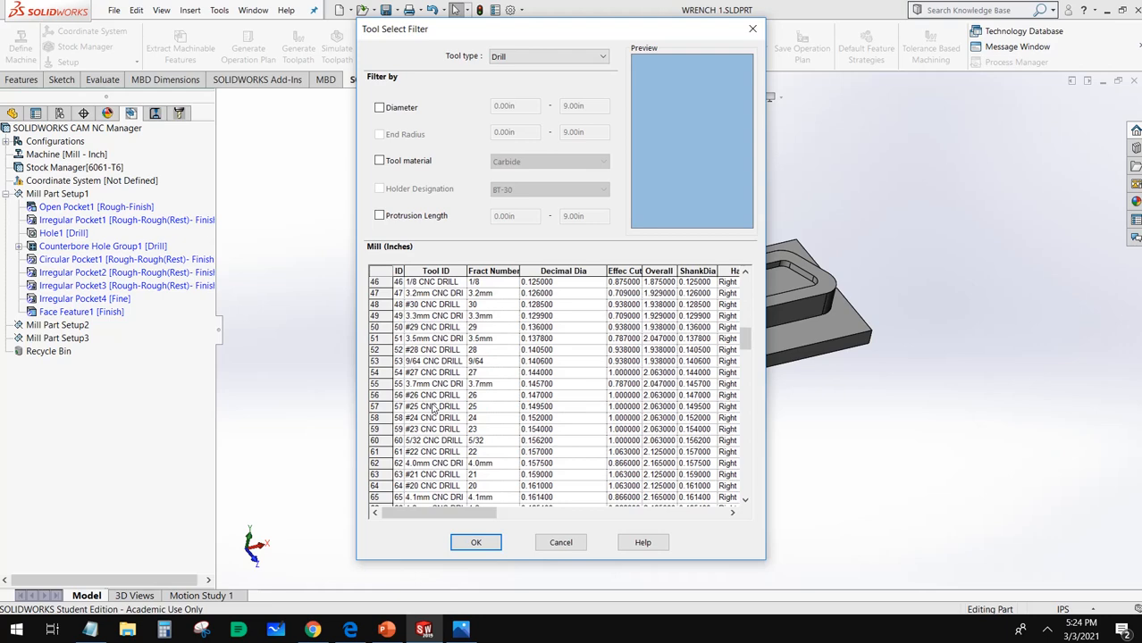
pyautogui.scroll(-4, 434, 407)
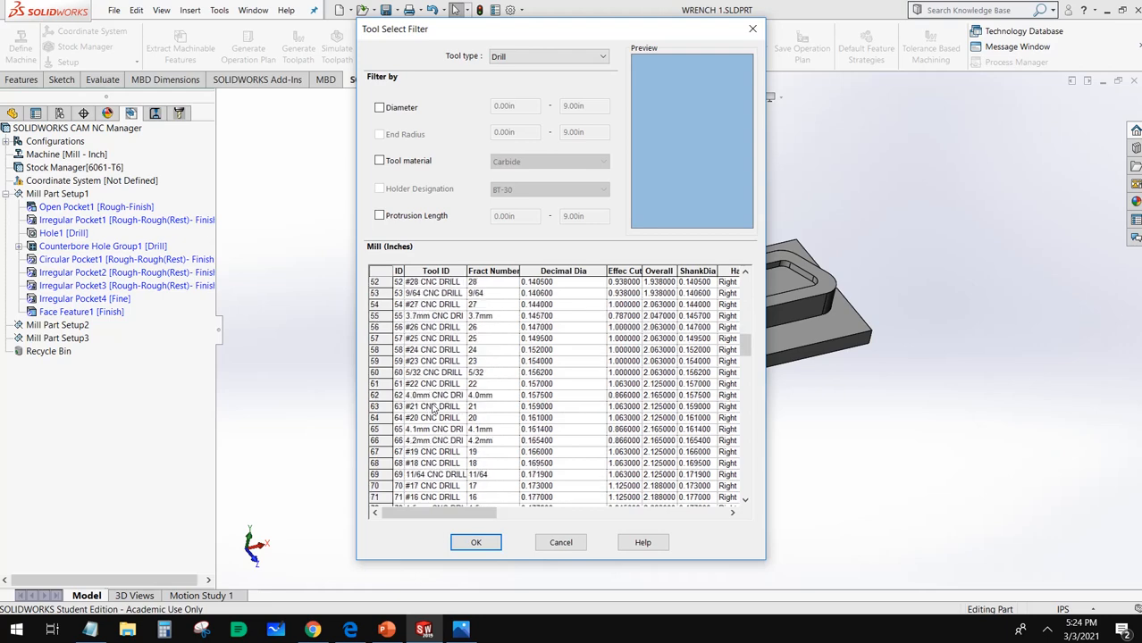
pyautogui.scroll(-8, 433, 406)
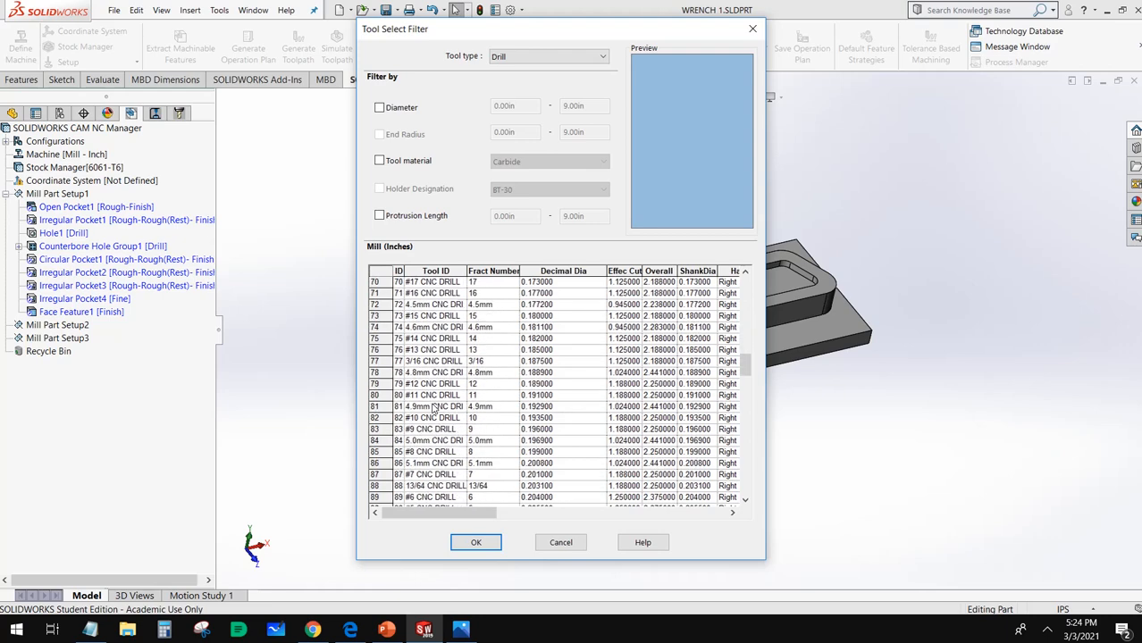
pyautogui.scroll(-9, 434, 406)
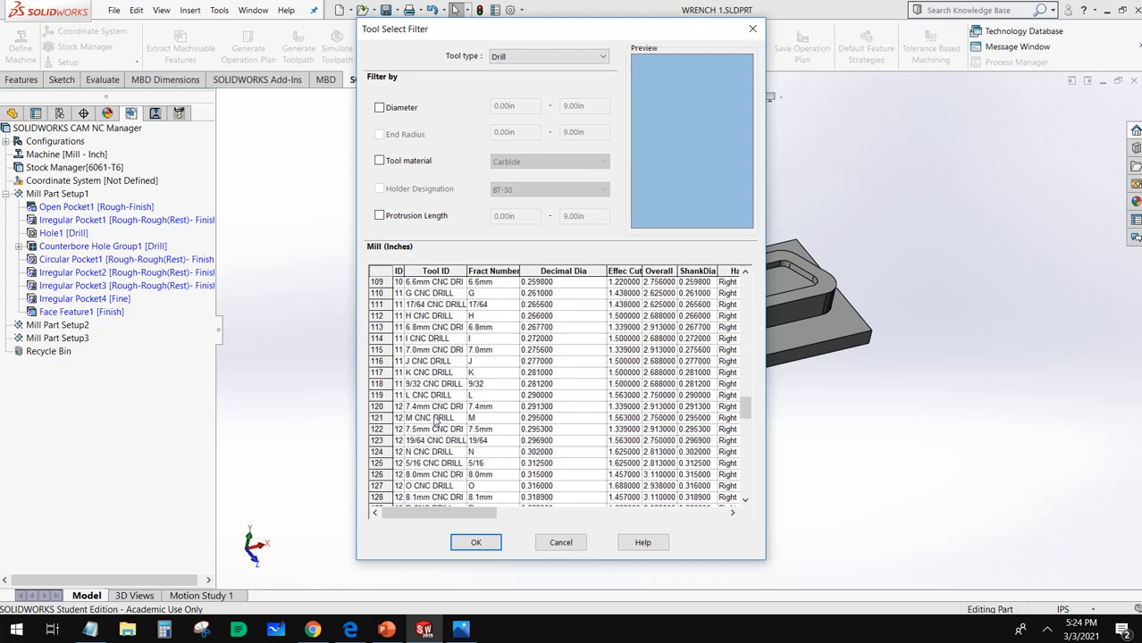
pyautogui.scroll(4, 432, 351)
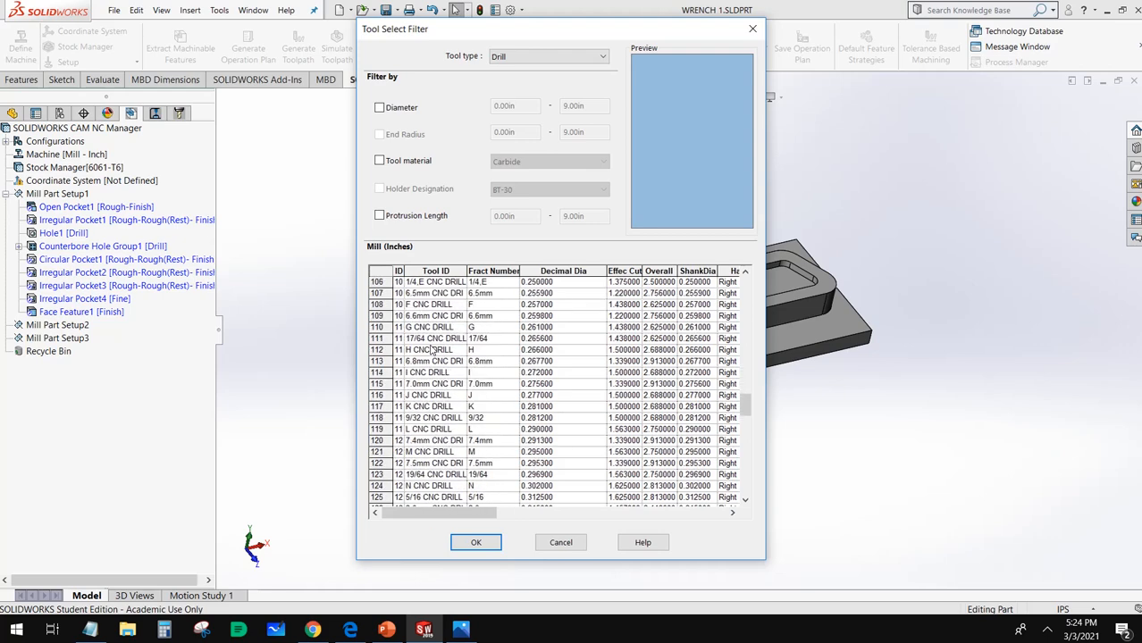
pyautogui.scroll(3, 433, 351)
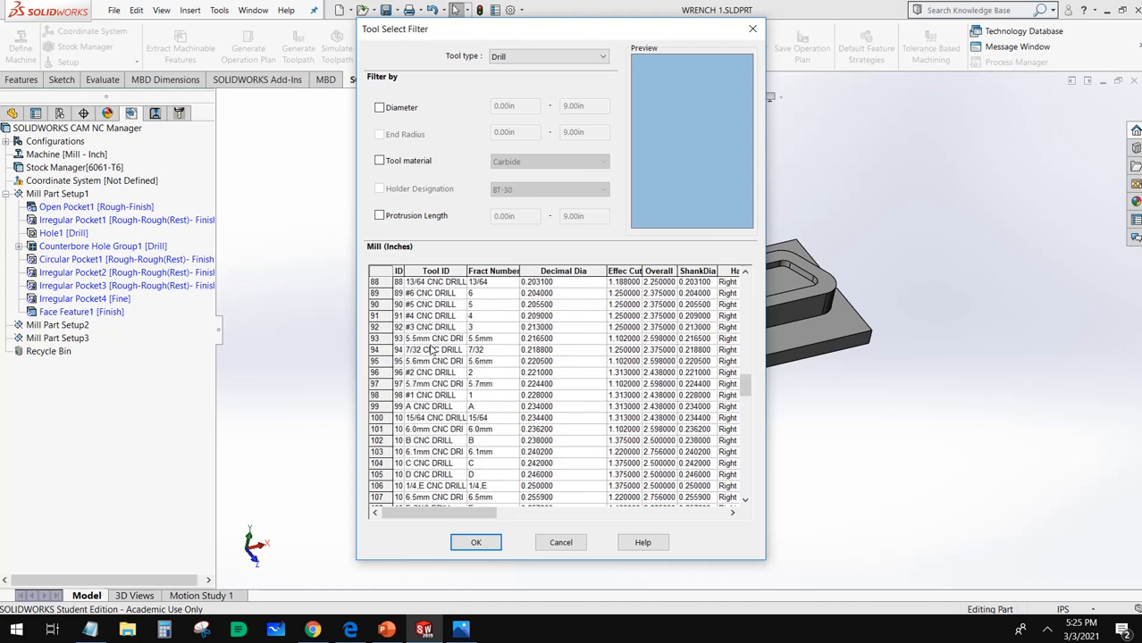
pyautogui.scroll(2, 432, 351)
pyautogui.scroll(1, 432, 351)
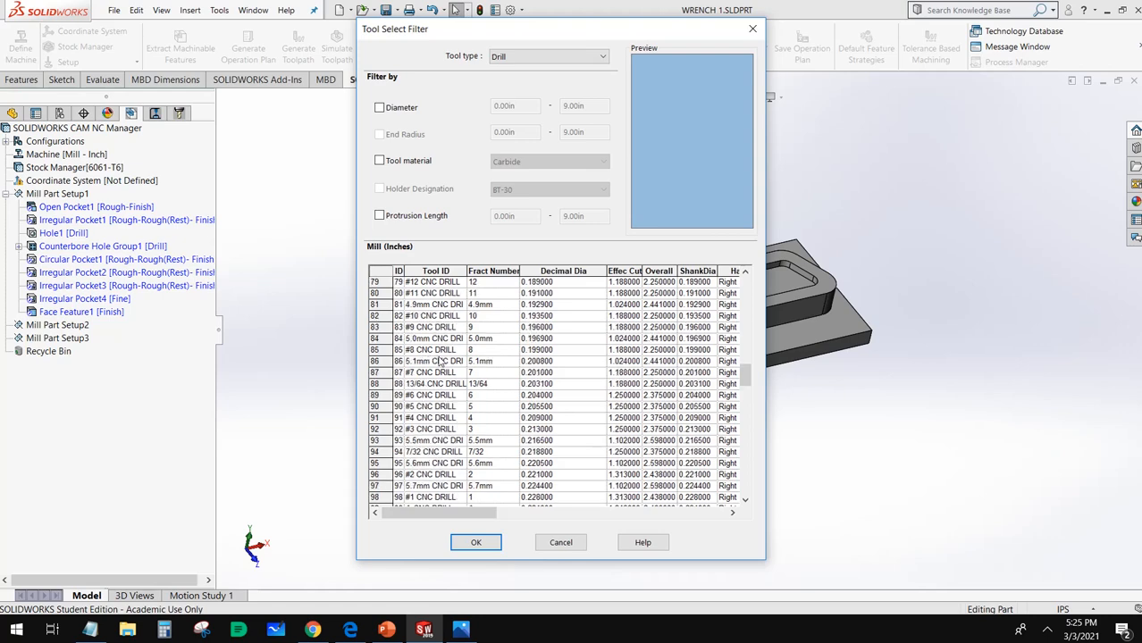
pyautogui.scroll(2, 438, 359)
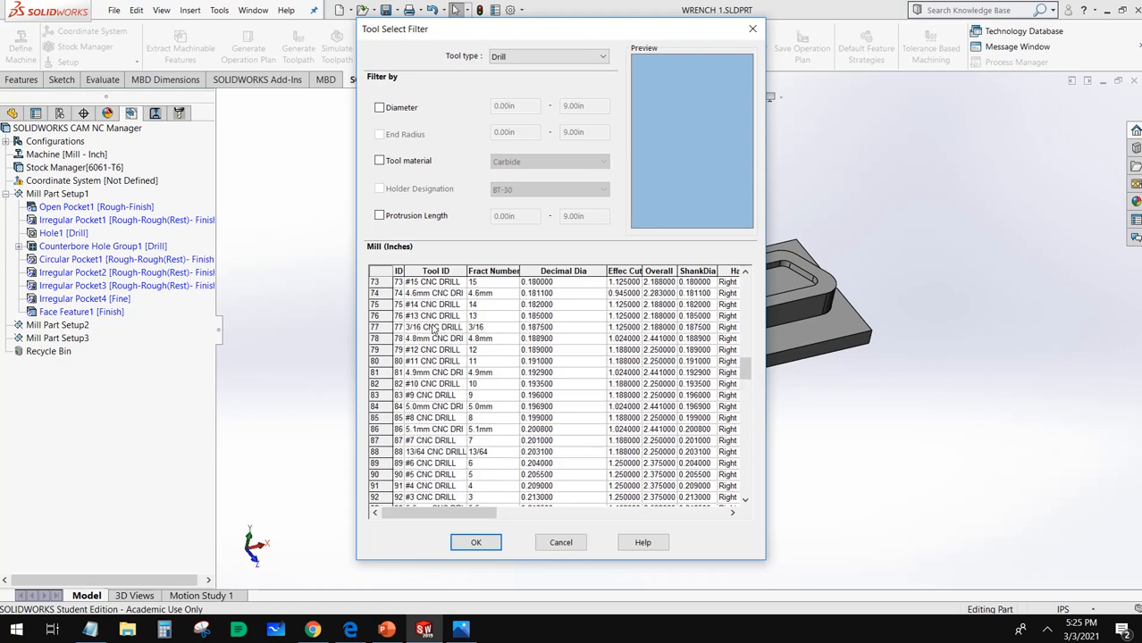
pyautogui.click(434, 327)
pyautogui.click(475, 542)
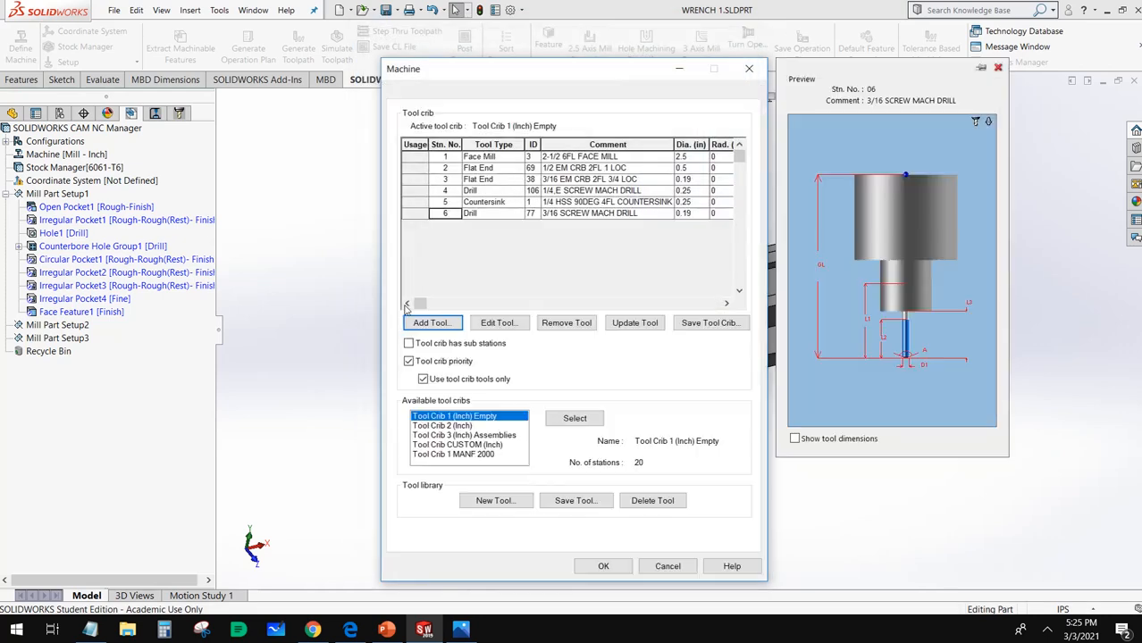
pyautogui.click(433, 324)
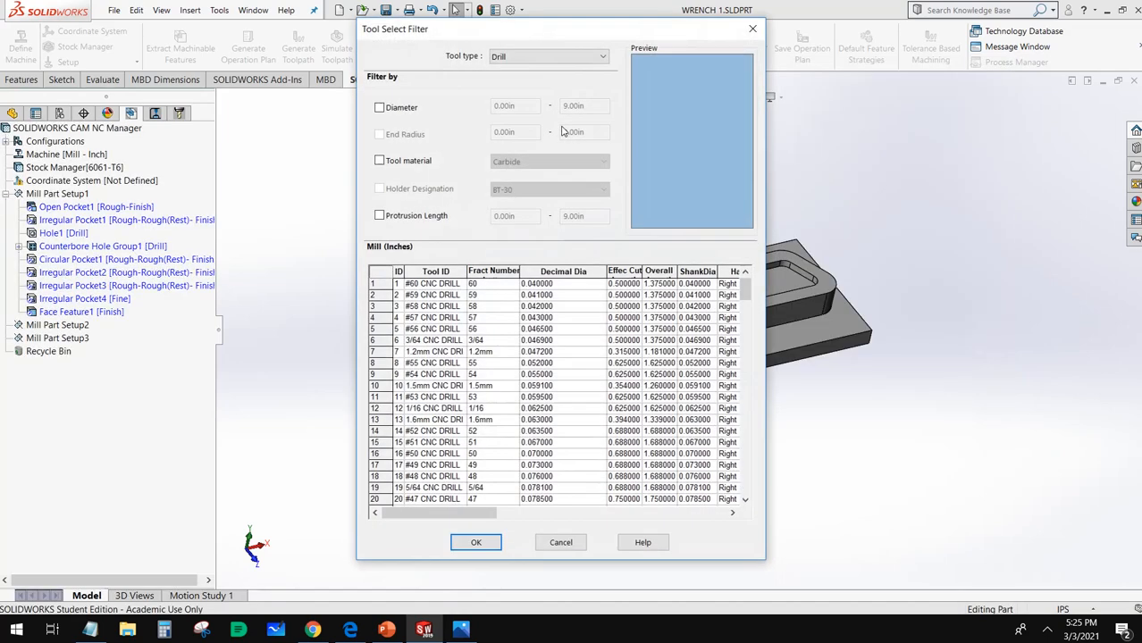
pyautogui.click(527, 56)
pyautogui.click(504, 86)
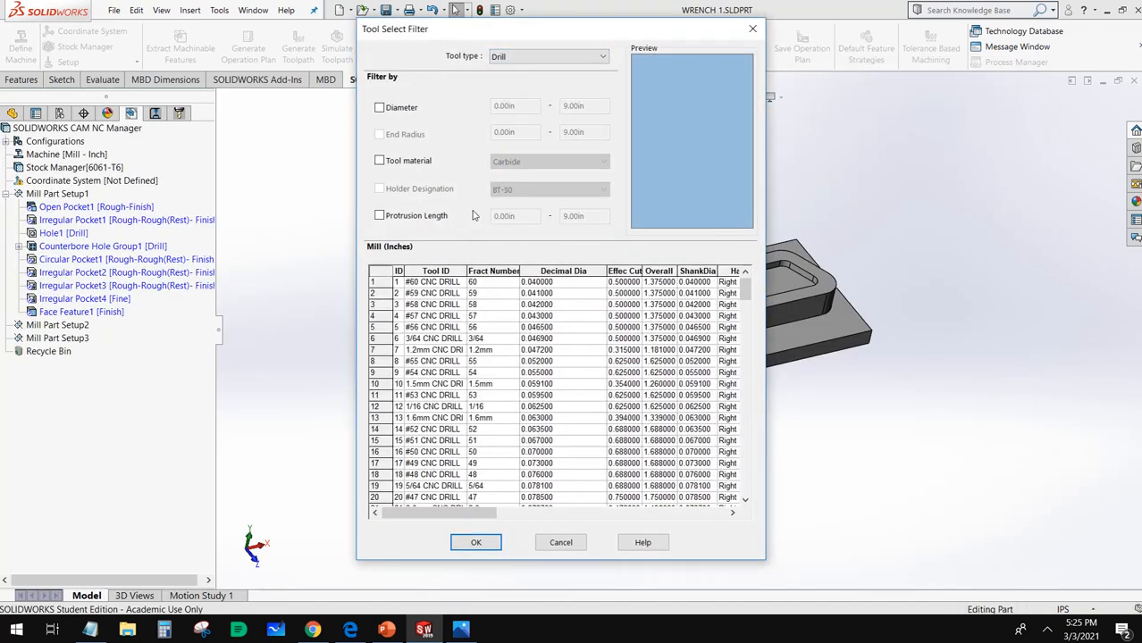
pyautogui.click(381, 107)
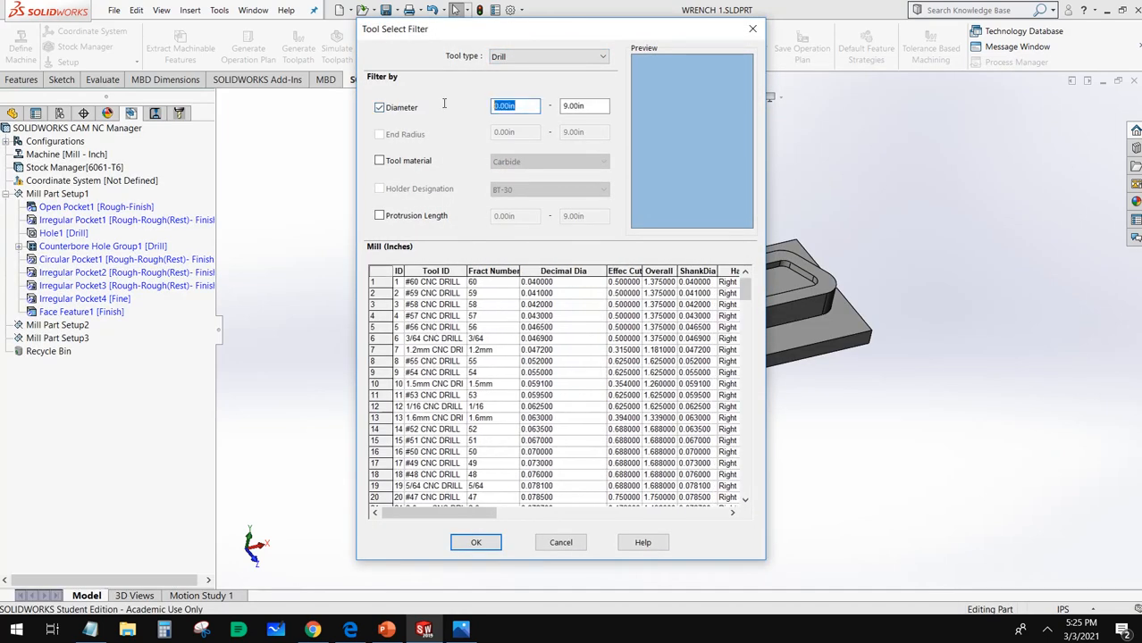
pyautogui.write('1')
pyautogui.press('Return')
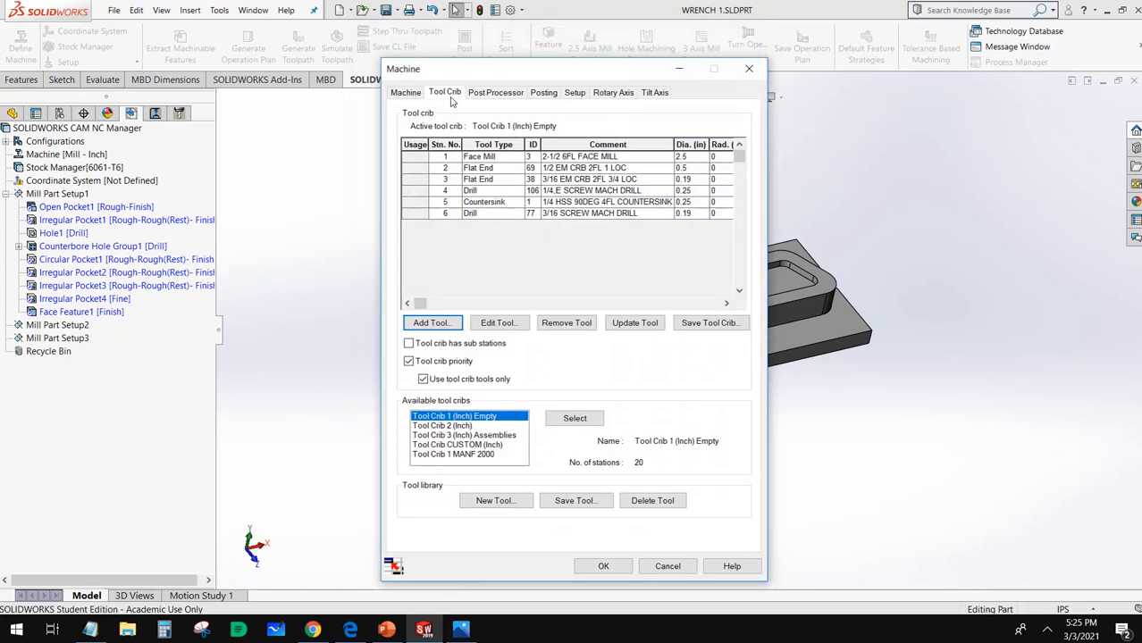
# Filter the Drill tools to a minimum diameter of 0.5 in and add the 1/2 CNC DRILL with ID 160 to the crib.
pyautogui.click(426, 325)
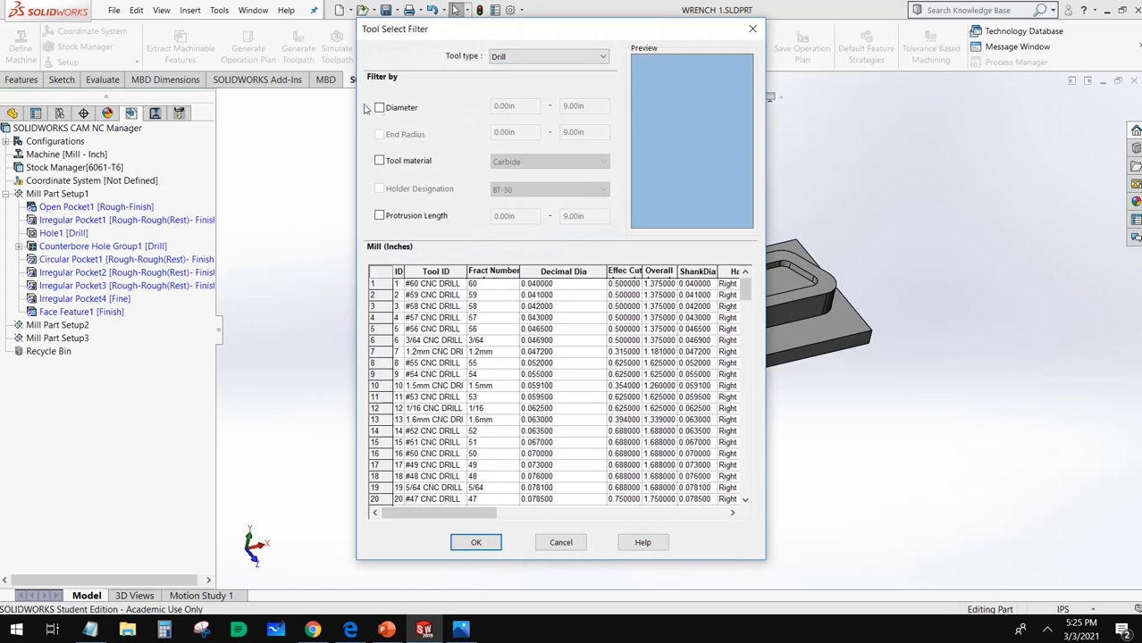
pyautogui.click(451, 107)
pyautogui.press('BackSpace')
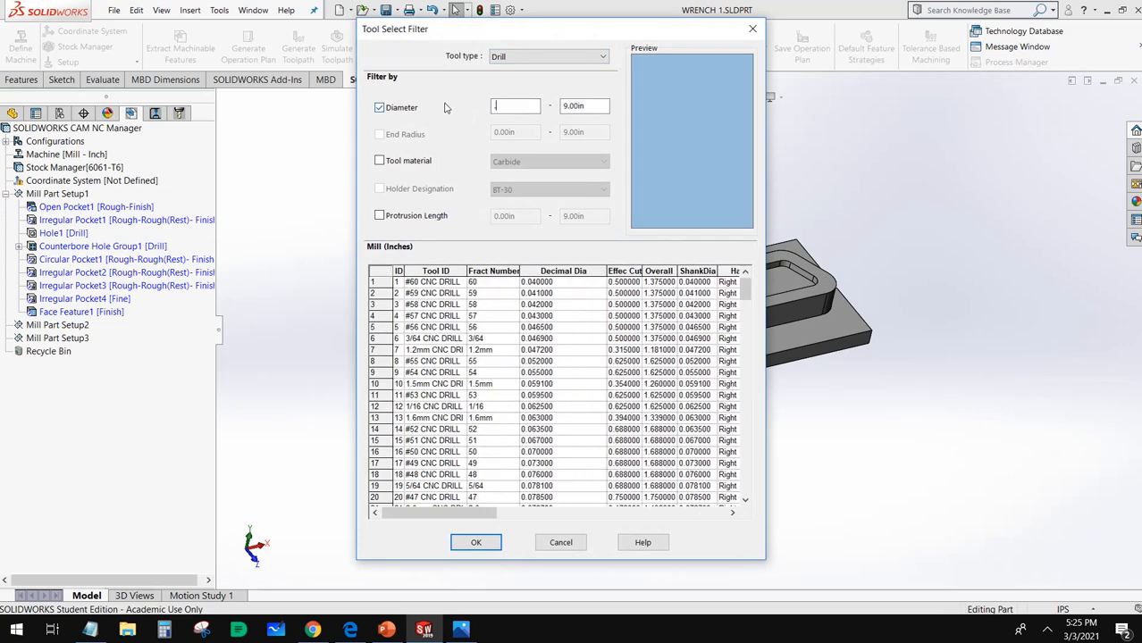
pyautogui.press('Return')
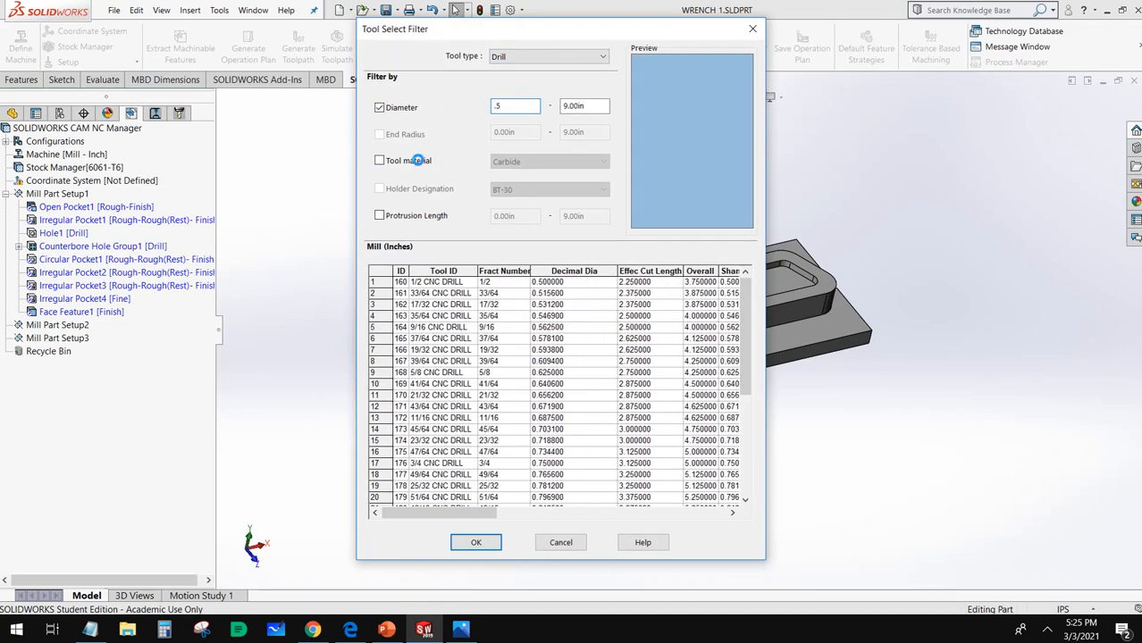
pyautogui.click(434, 282)
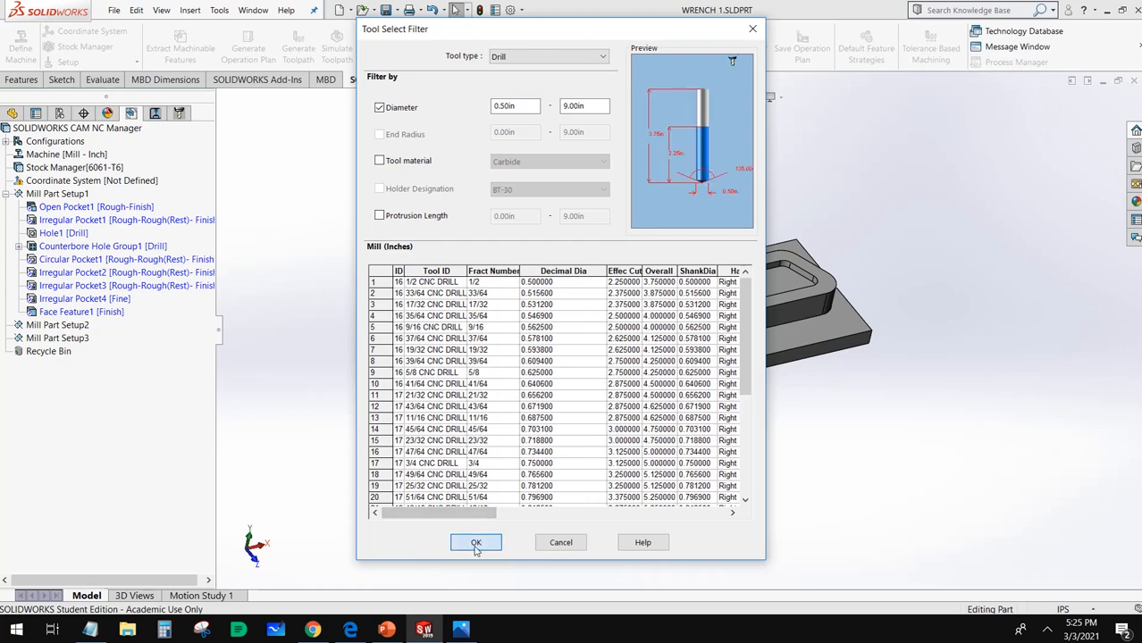
pyautogui.click(476, 542)
# Consult the list in Photos, filter the Flat End tools to a minimum diameter of 0.25 in, and add the 1/4 EM CRB 2FL with ID 47.
pyautogui.click(460, 629)
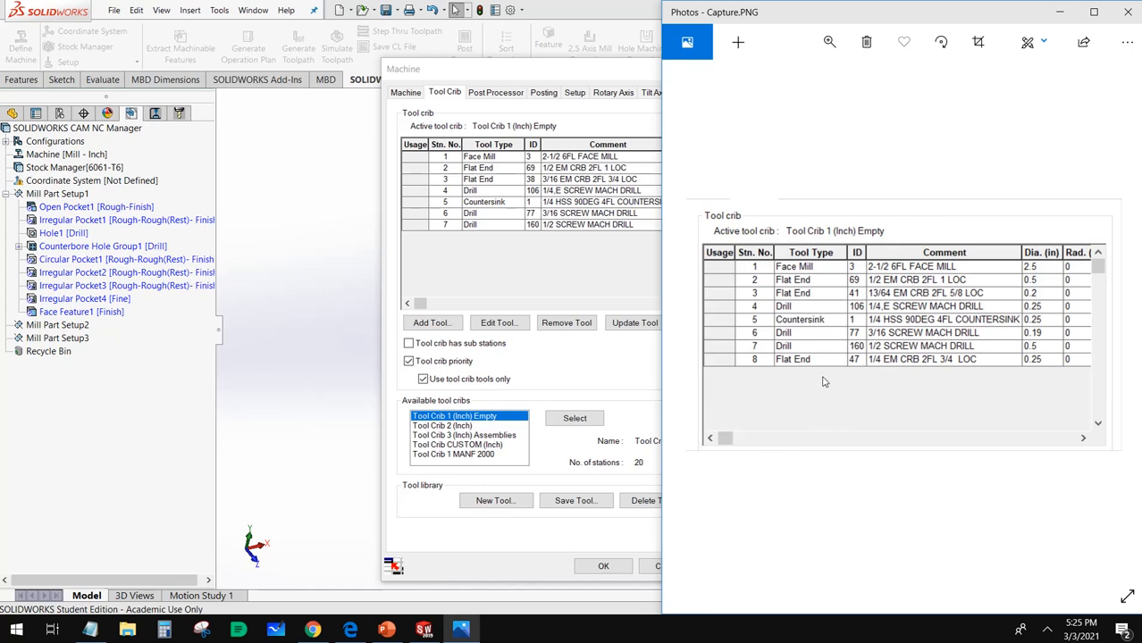
pyautogui.click(587, 244)
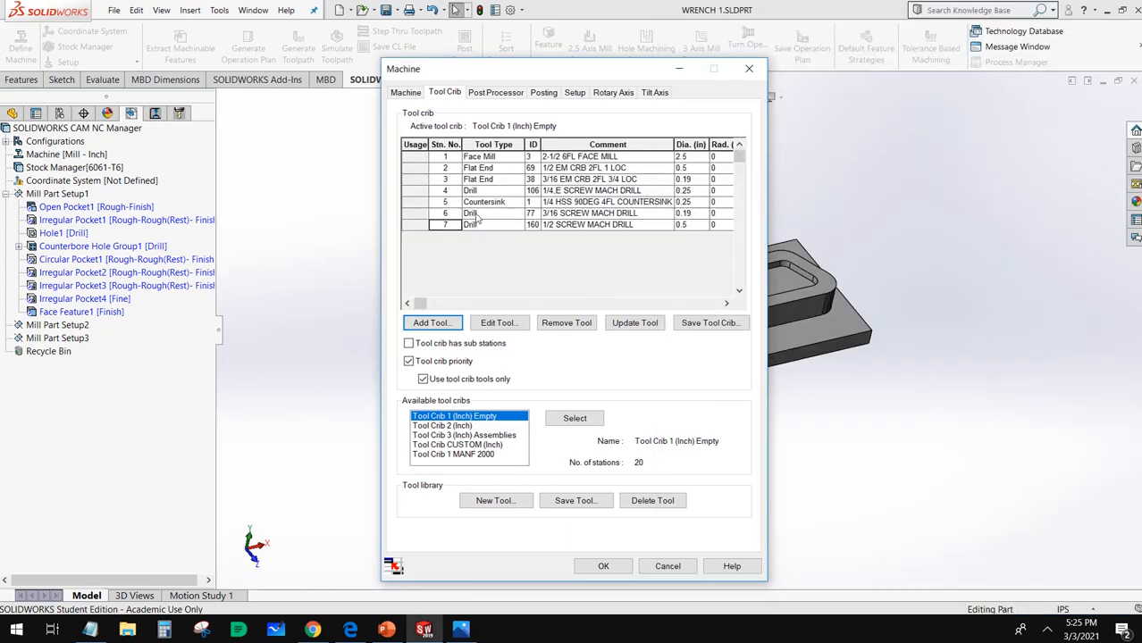
pyautogui.click(432, 326)
pyautogui.click(506, 60)
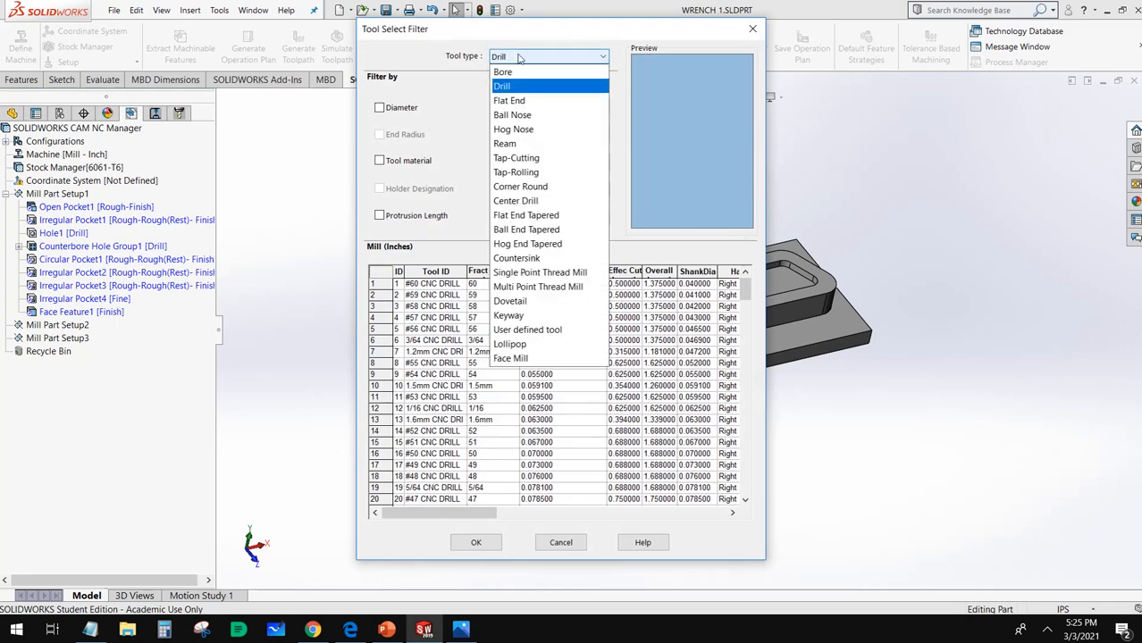
pyautogui.click(534, 98)
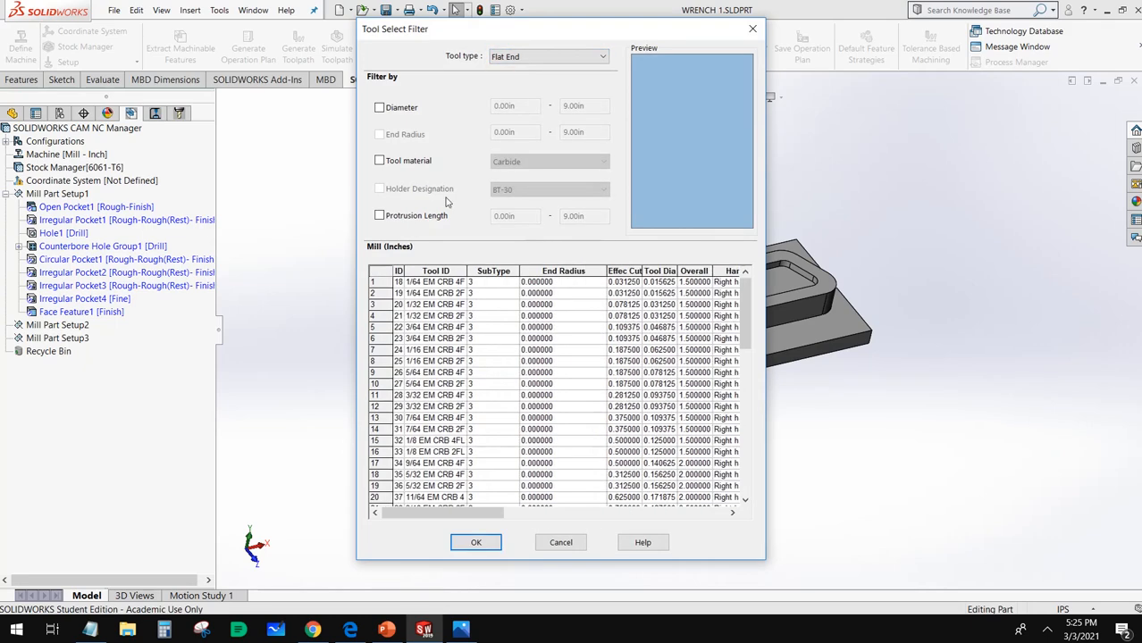
pyautogui.click(398, 107)
pyautogui.doubleClick(520, 108)
pyautogui.write('.25')
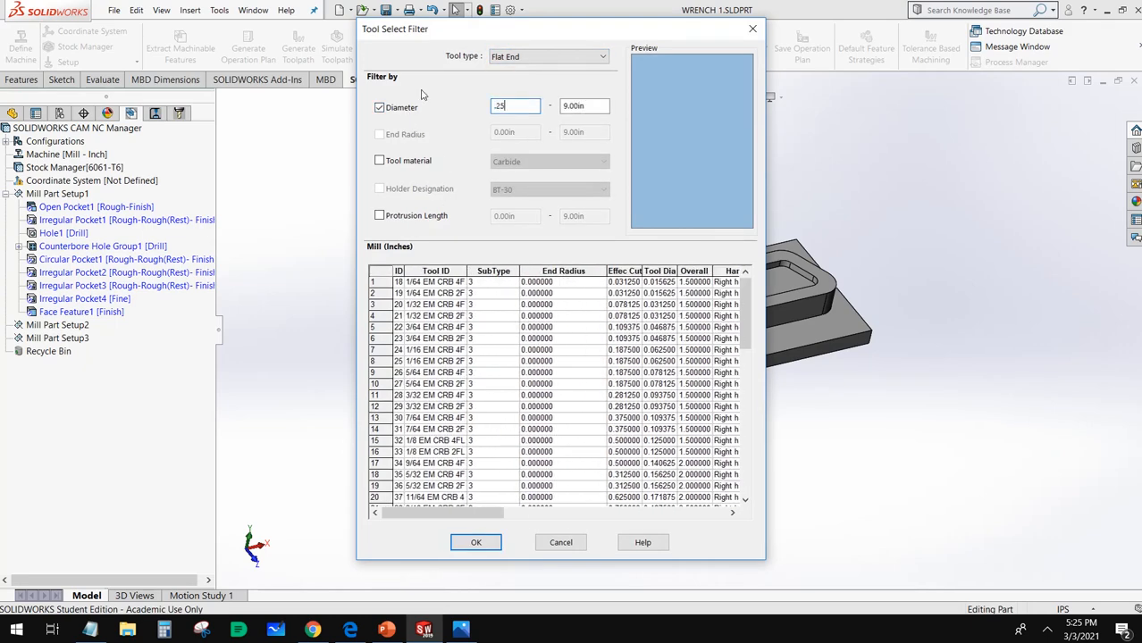
pyautogui.click(412, 162)
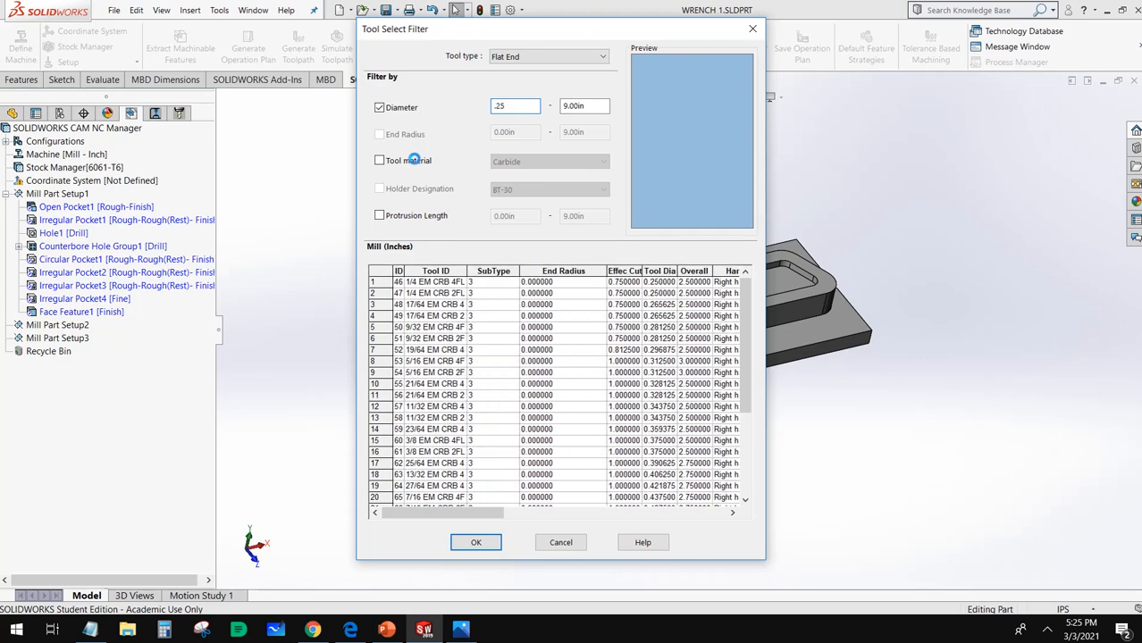
pyautogui.click(416, 292)
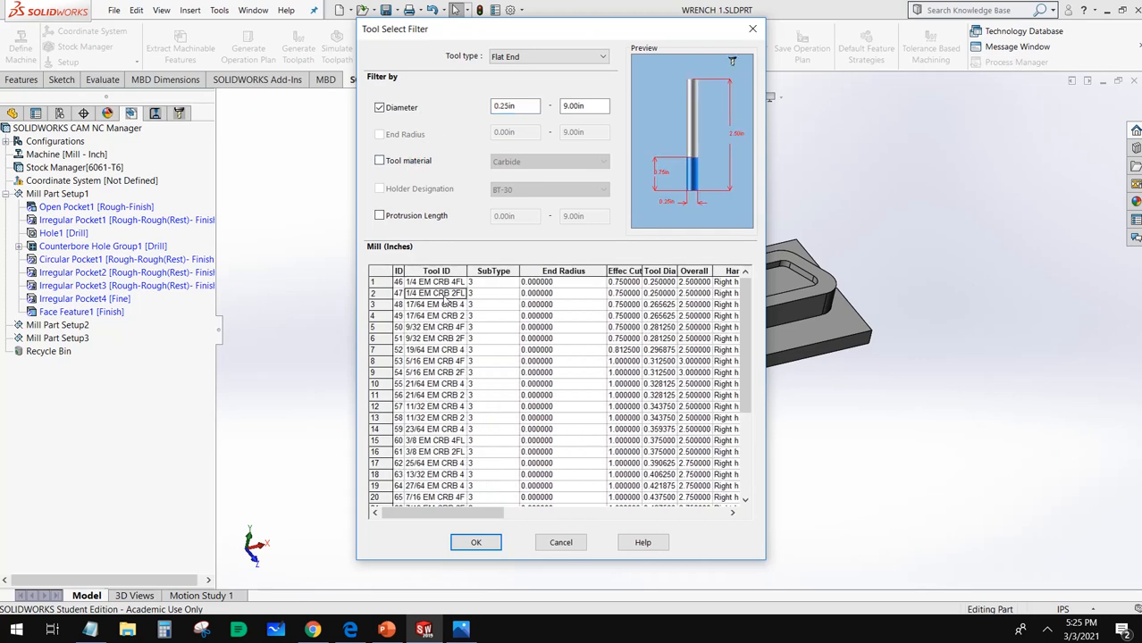
pyautogui.click(477, 542)
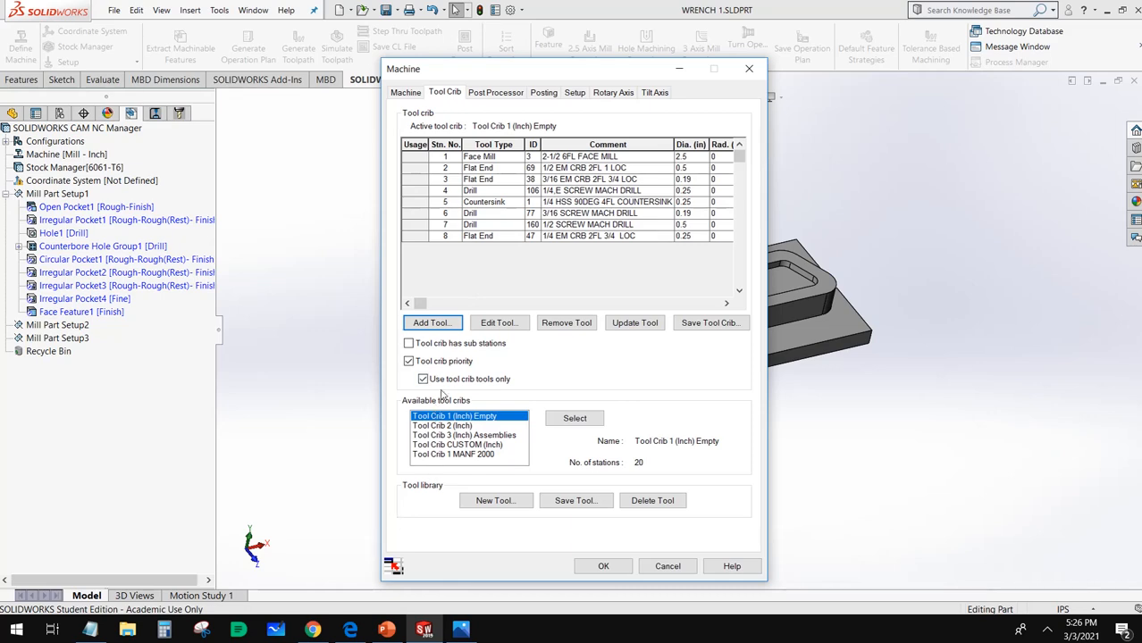
# Save the filled tool crib to the database as a new crib named "manf 3000 tool index".
pyautogui.click(703, 324)
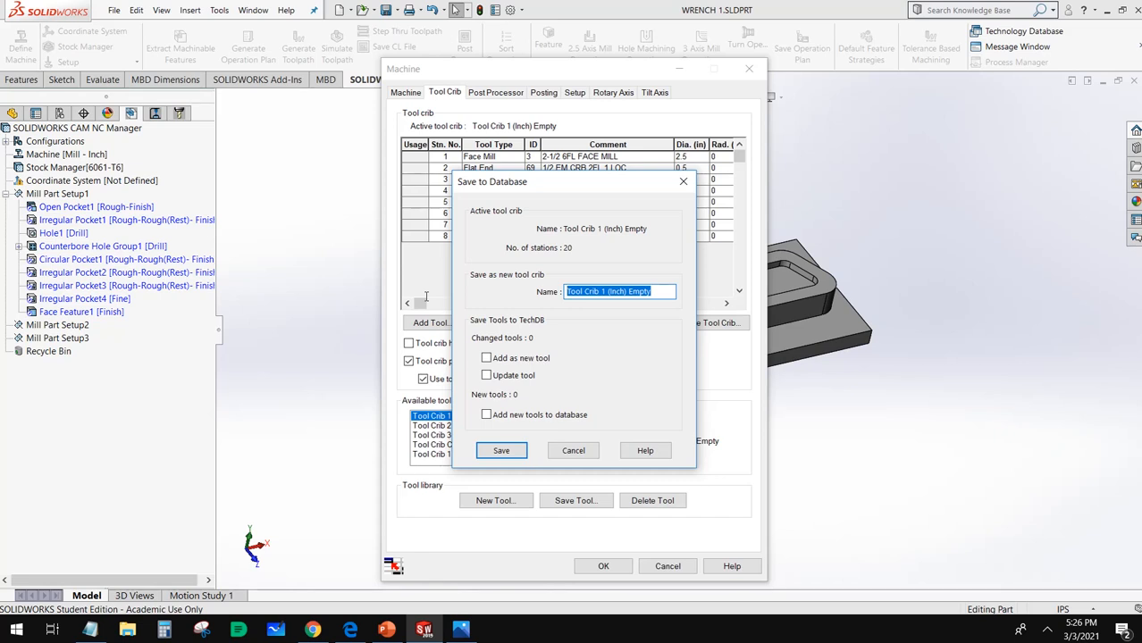
pyautogui.write('manf 3000 tool index')
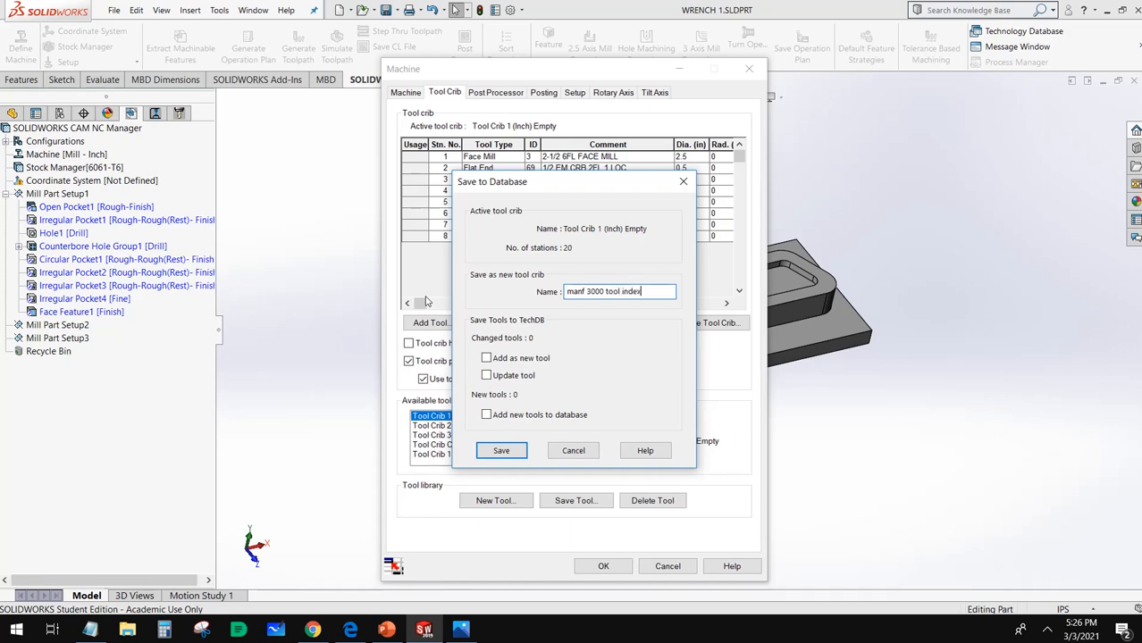
pyautogui.click(501, 450)
# Make the "manf 3000 tool index" crib the active tool crib and accept the machine settings.
pyautogui.scroll(-2, 499, 444)
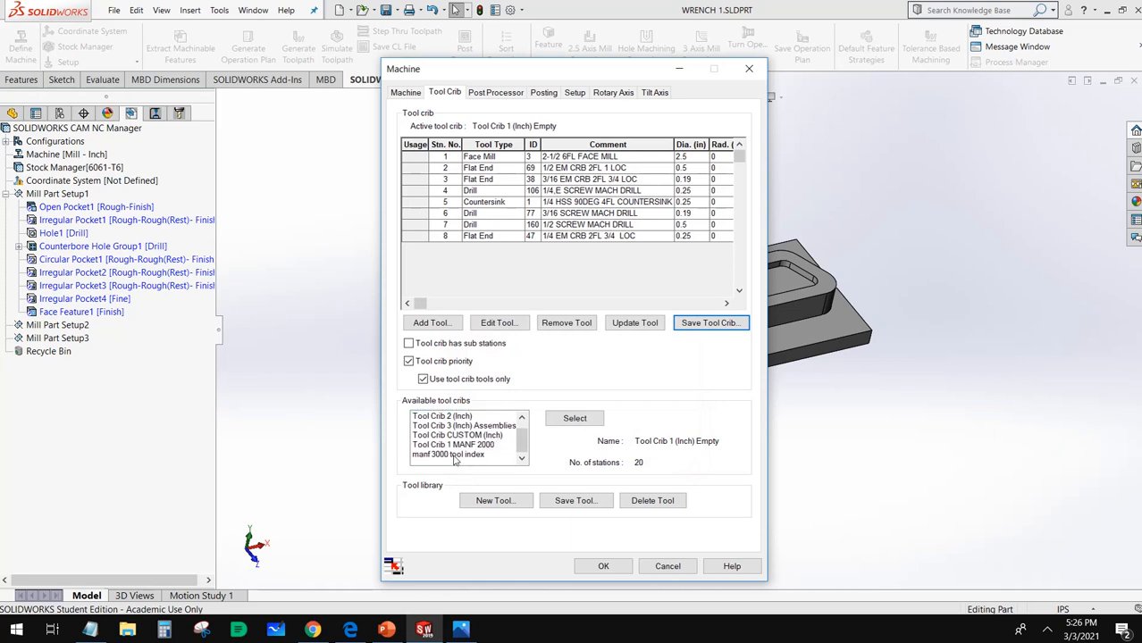
pyautogui.click(458, 455)
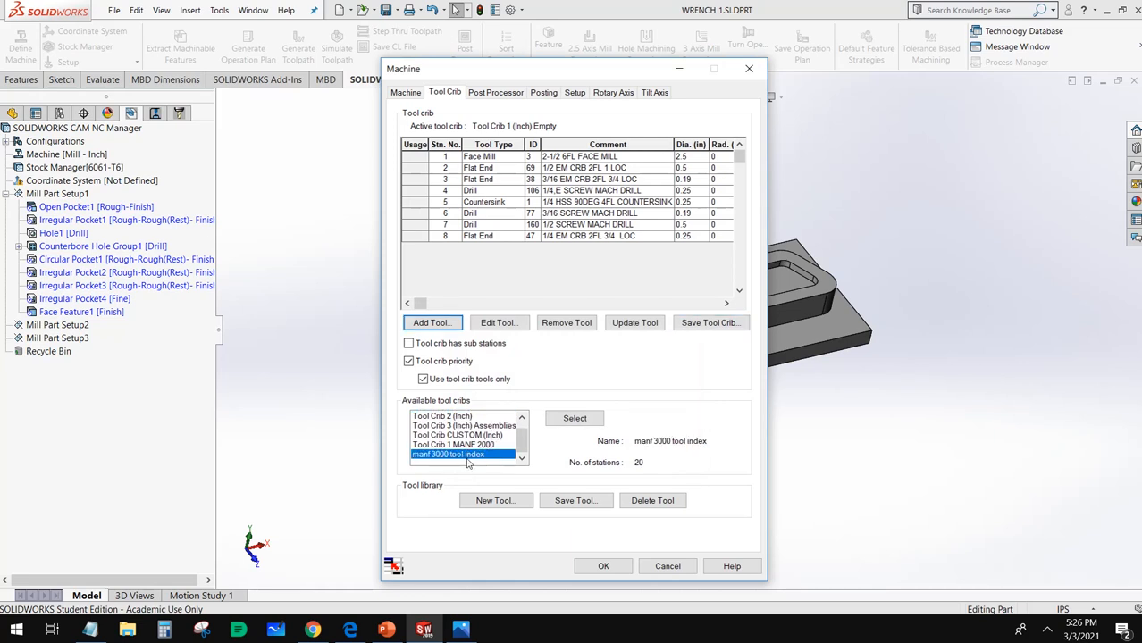
pyautogui.click(408, 95)
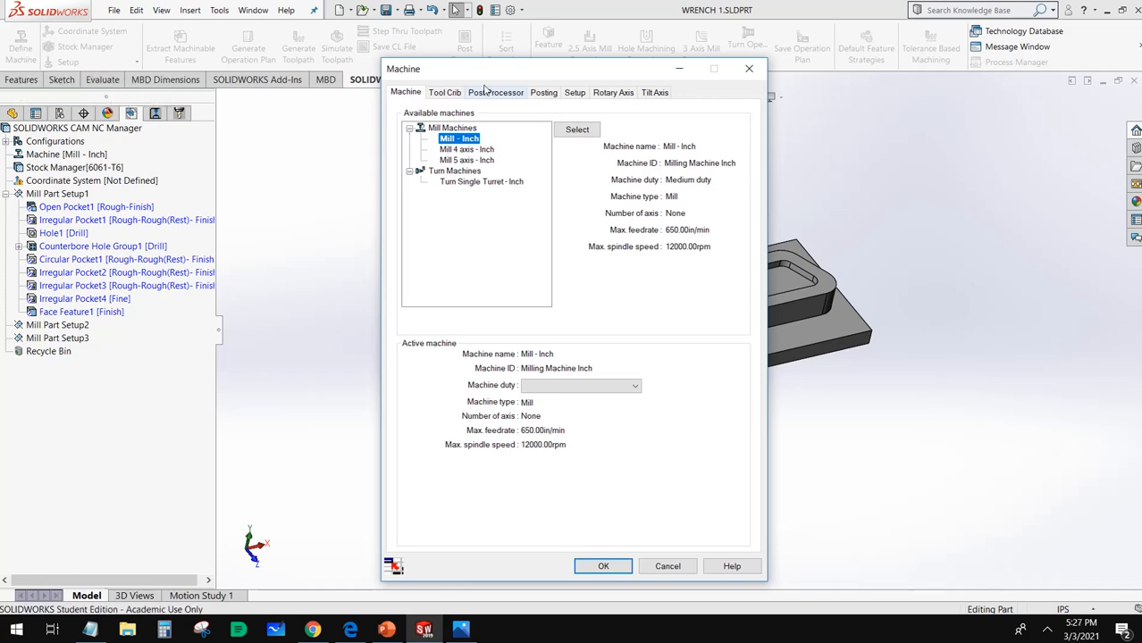
pyautogui.click(445, 94)
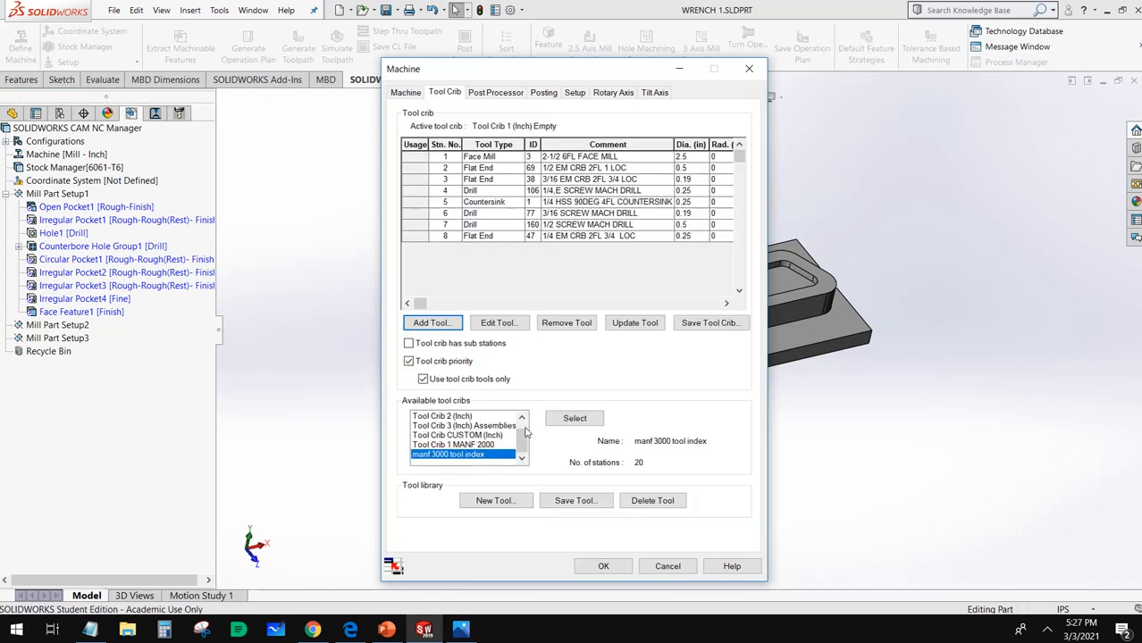
pyautogui.click(556, 419)
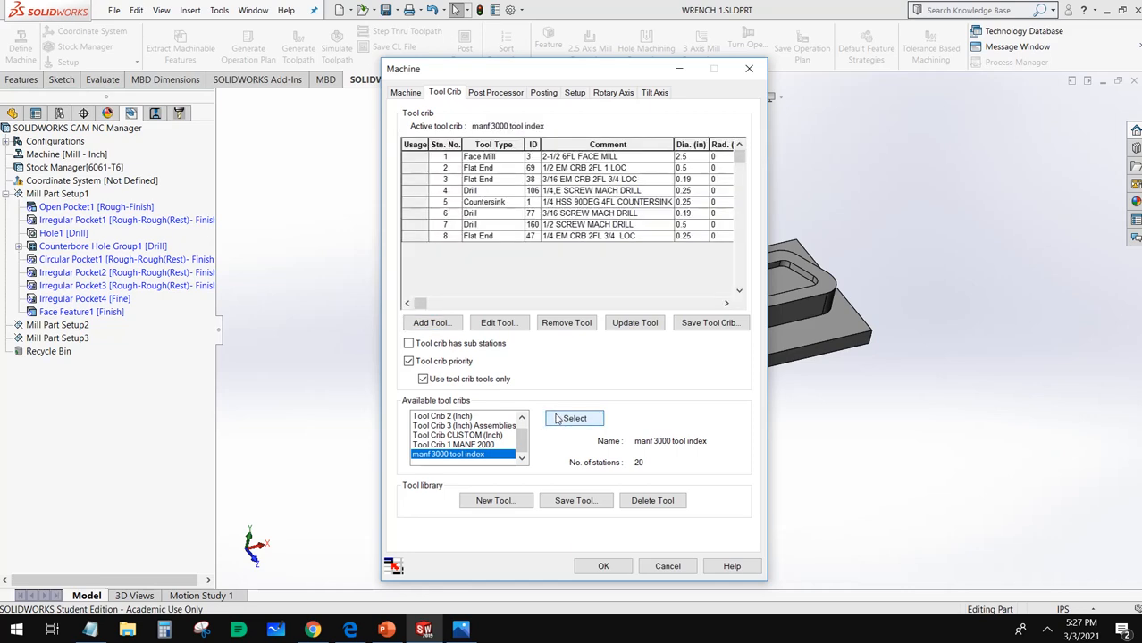
pyautogui.click(603, 566)
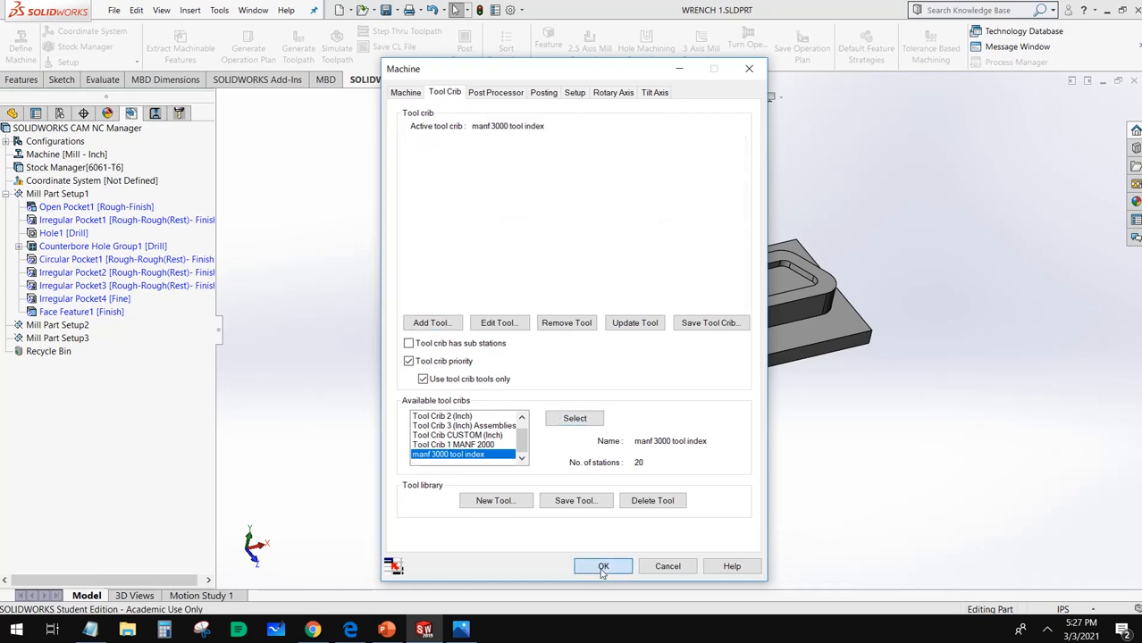